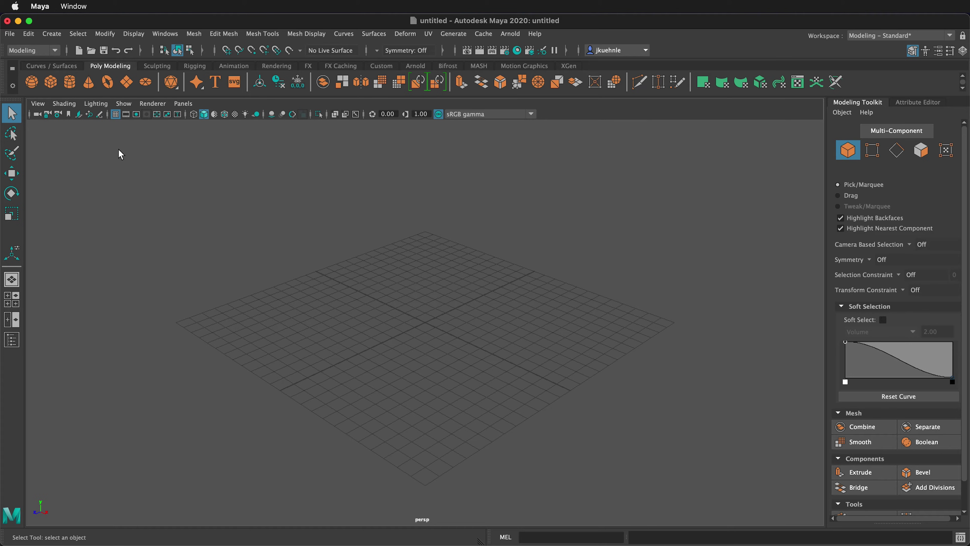
Create a polygon cube at the origin and scale it uniformly to about 5.8
click(52, 83)
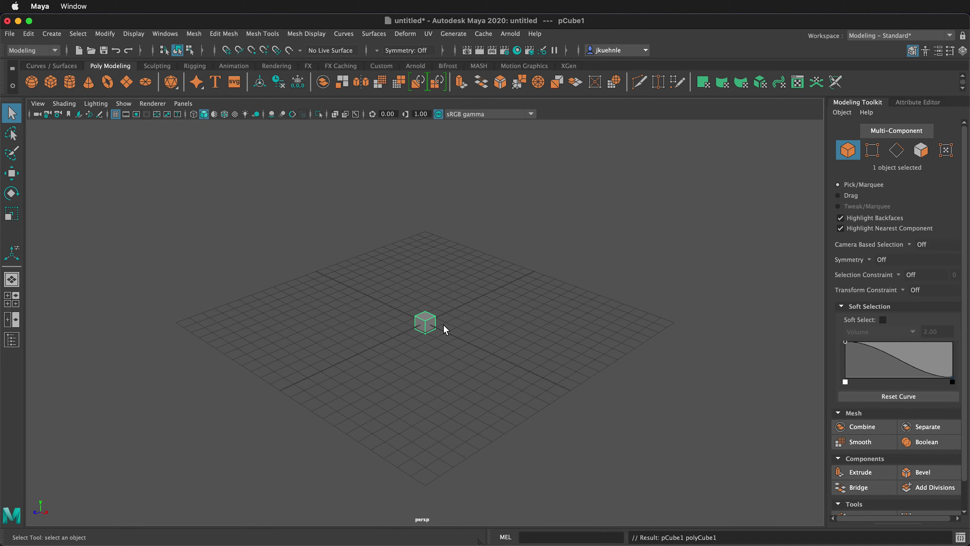
key(r)
drag(426, 322, 487, 288)
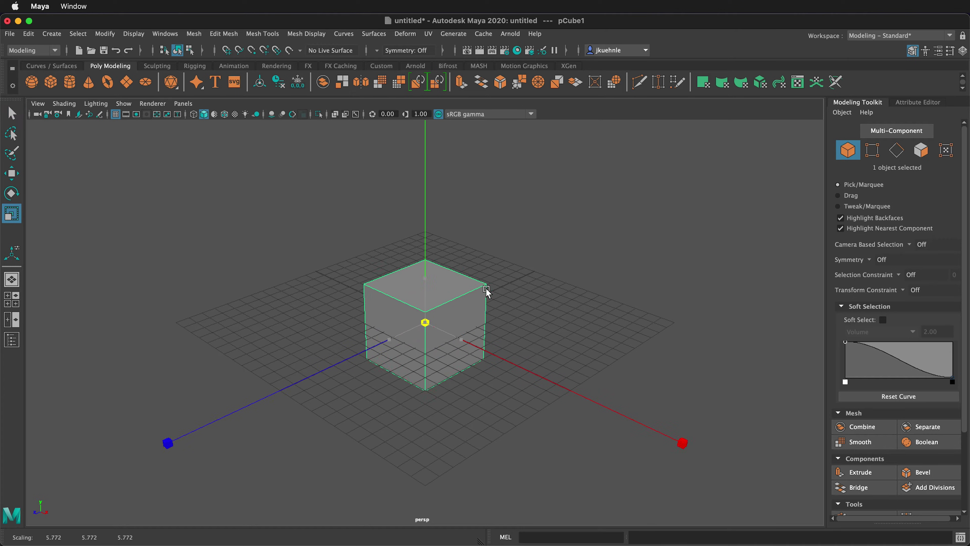
Create a polygon cylinder at the origin and stretch it vertically until it pokes through both ends of the cube
click(70, 82)
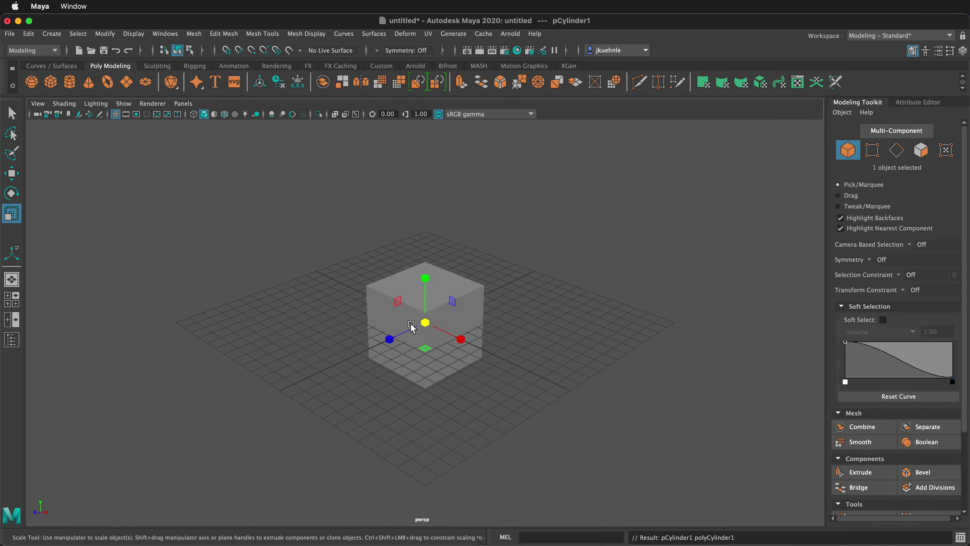
drag(425, 278, 423, 63)
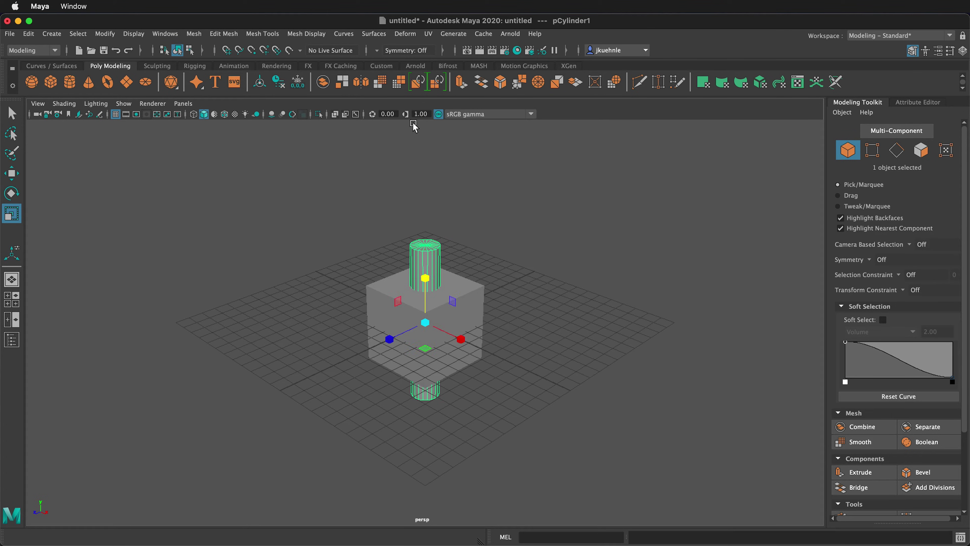
click(366, 308)
key(q)
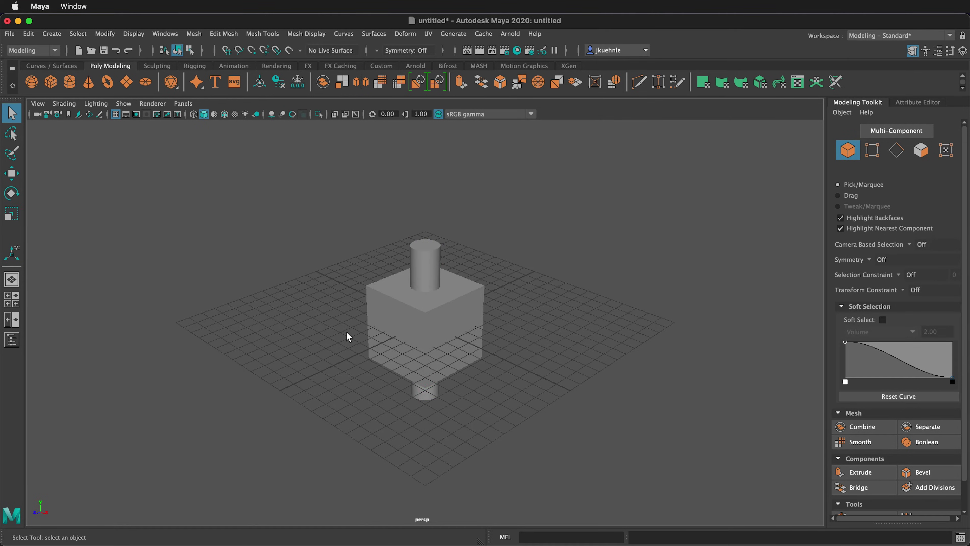
Subtract the cylinder from the cube with a Boolean difference to cut a round hole through it
click(385, 304)
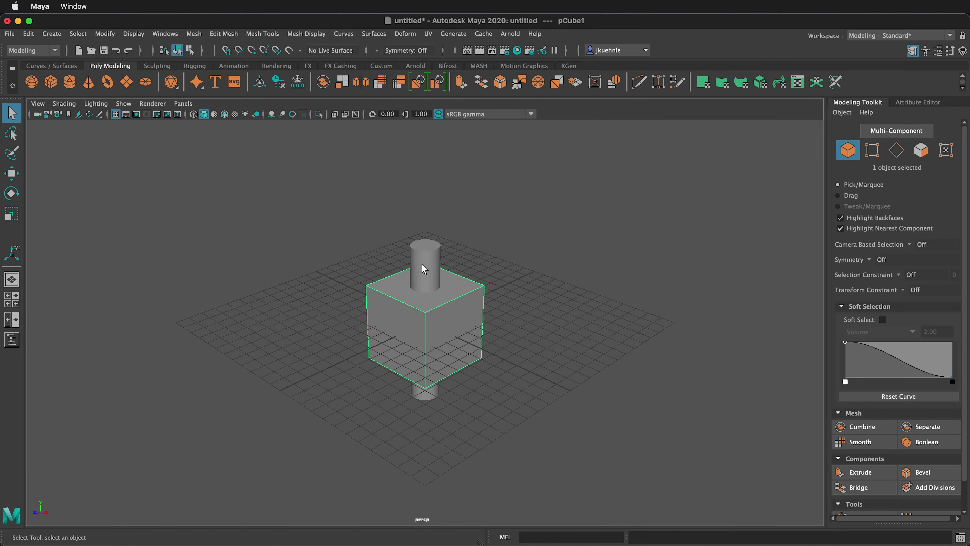
shift+click(428, 259)
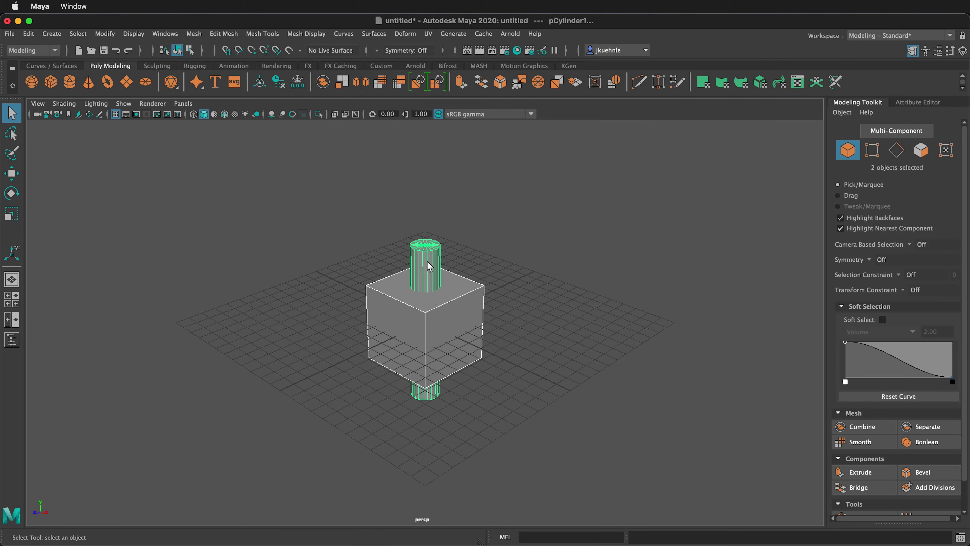
shift+right_click(415, 307)
shift+right_drag(416, 307, 502, 545)
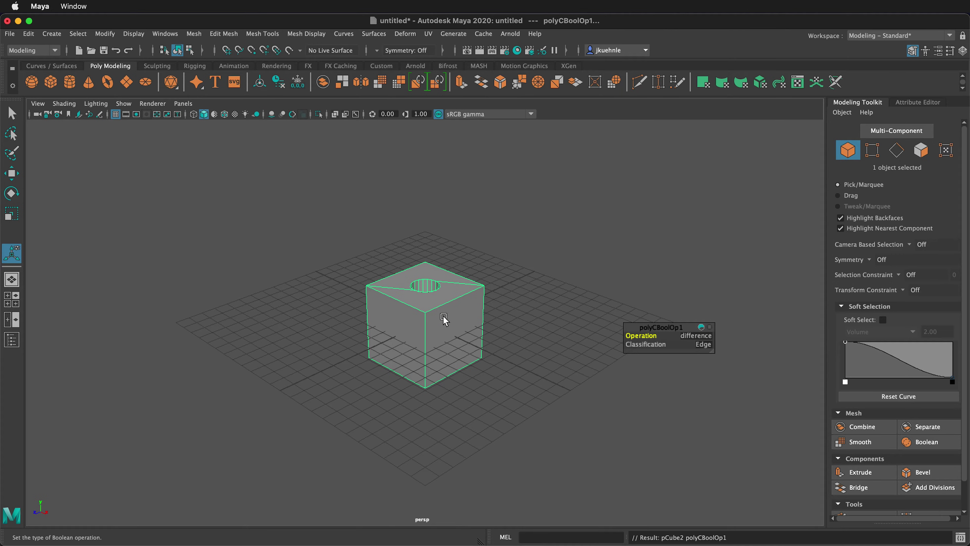
shift+click(438, 310)
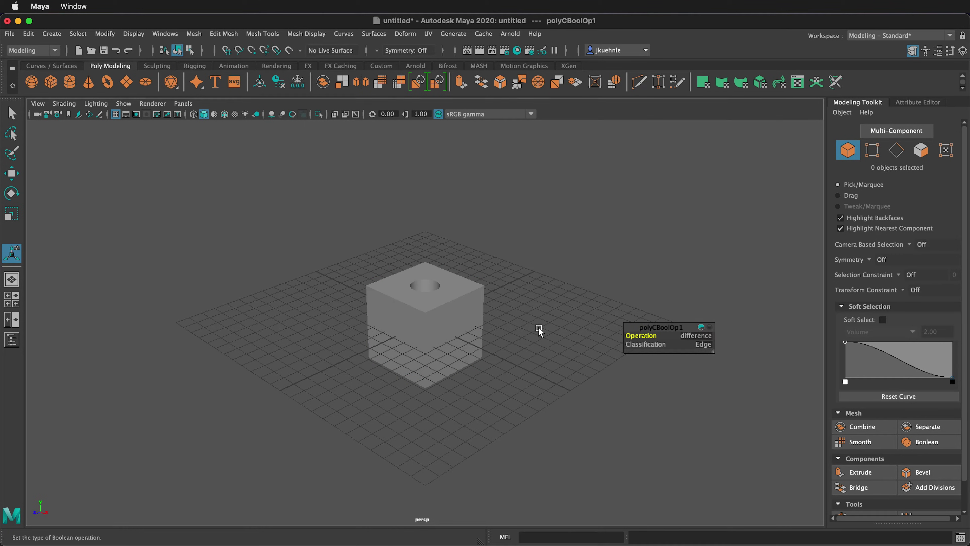
key(q)
Examine the Boolean-cut cube in smooth mesh preview and return it to the unsmoothed display
click(438, 305)
drag(438, 299, 389, 246)
scroll(430, 290, up, 5)
click(385, 255)
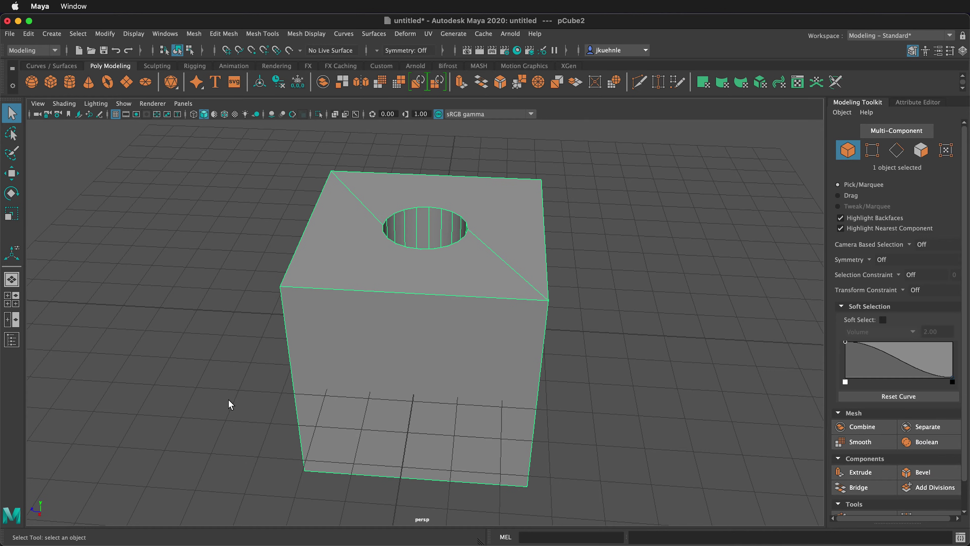
key(3)
alt+drag(398, 270, 442, 261)
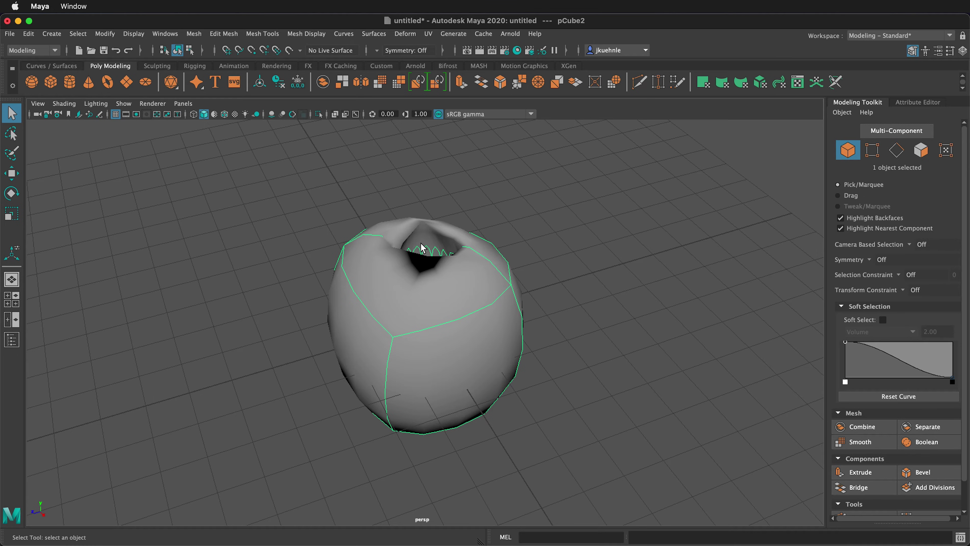
key(1)
scroll(361, 275, down, 10)
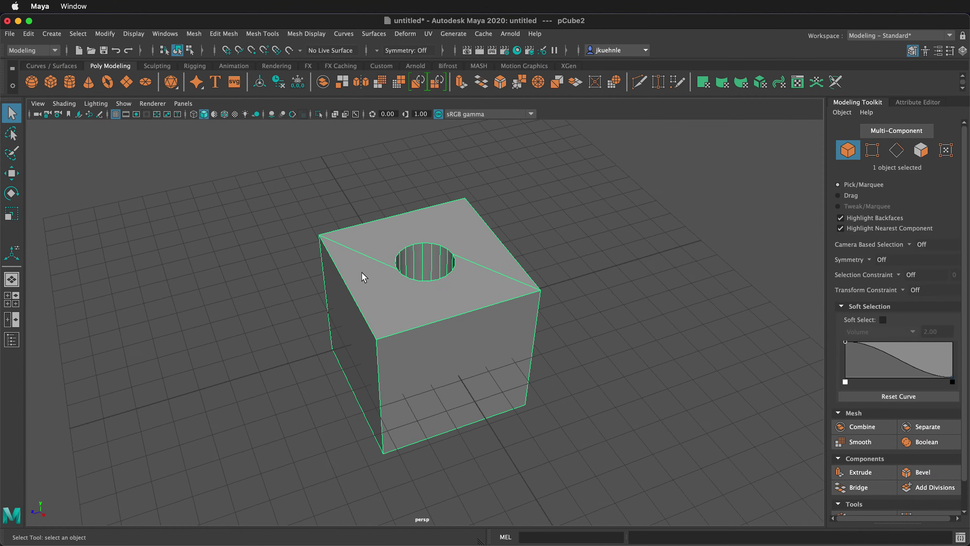
Create a second polygon cube, move it beside the first one and scale it uniformly to about 4.73
click(51, 81)
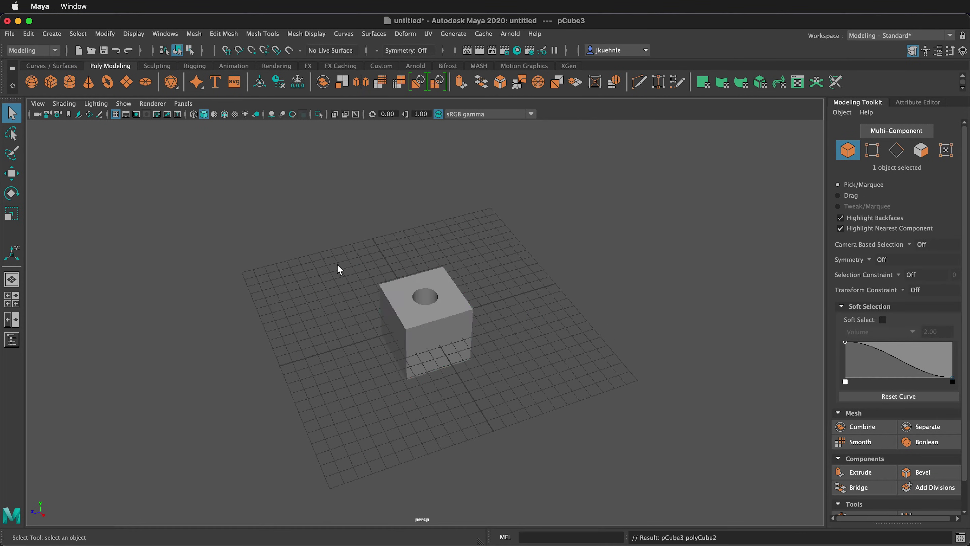
key(w)
drag(389, 333, 499, 310)
key(r)
drag(537, 289, 595, 225)
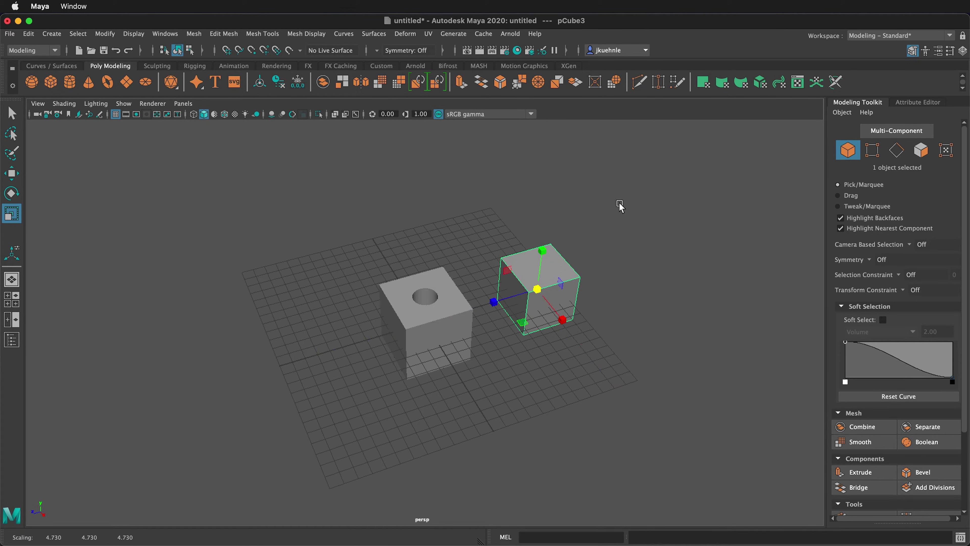
Set the second cube's width, height and depth subdivisions to 6 each
click(925, 100)
click(842, 132)
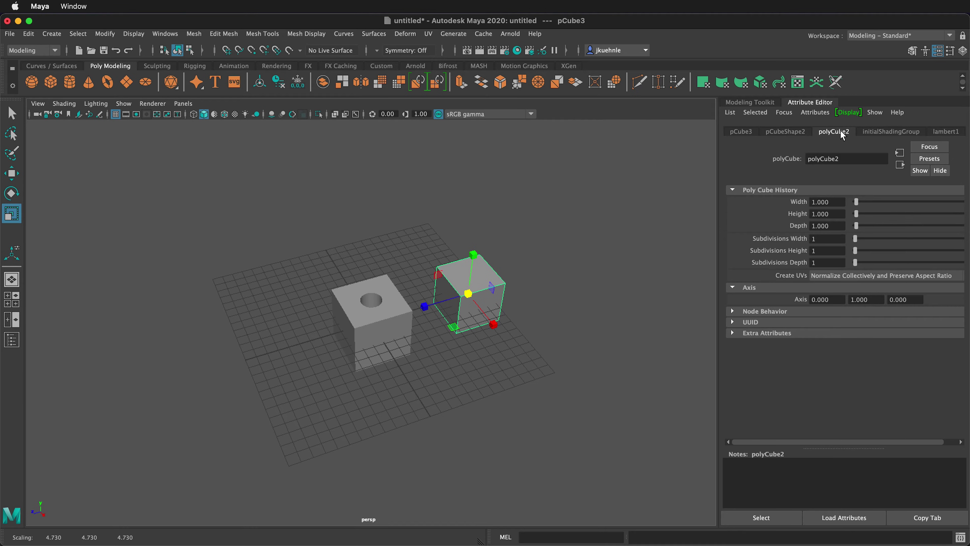
drag(857, 236, 866, 262)
scroll(532, 243, up, 5)
alt+middle_drag(533, 244, 462, 300)
scroll(463, 300, up, 5)
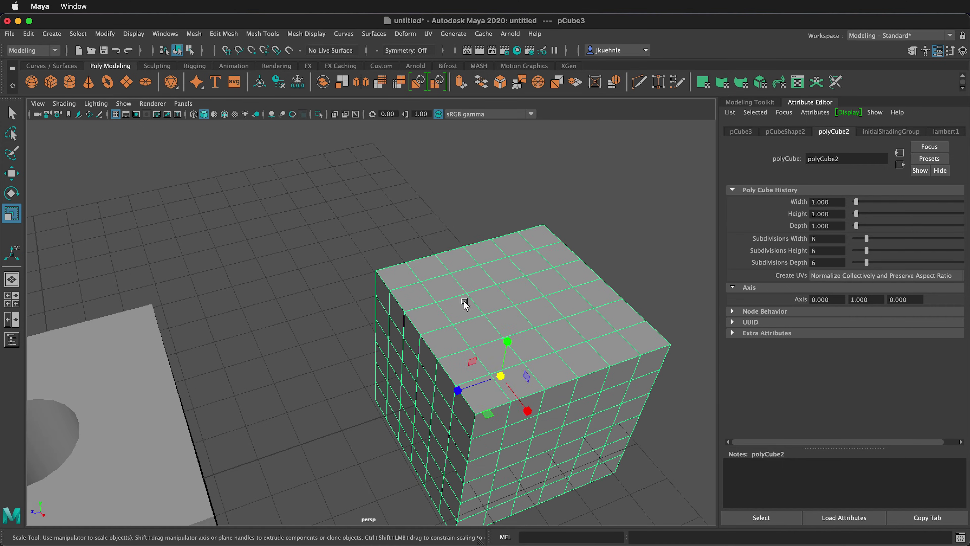
Select the four centre faces on the second cube's upper side and circularize them
key(q)
key(F11)
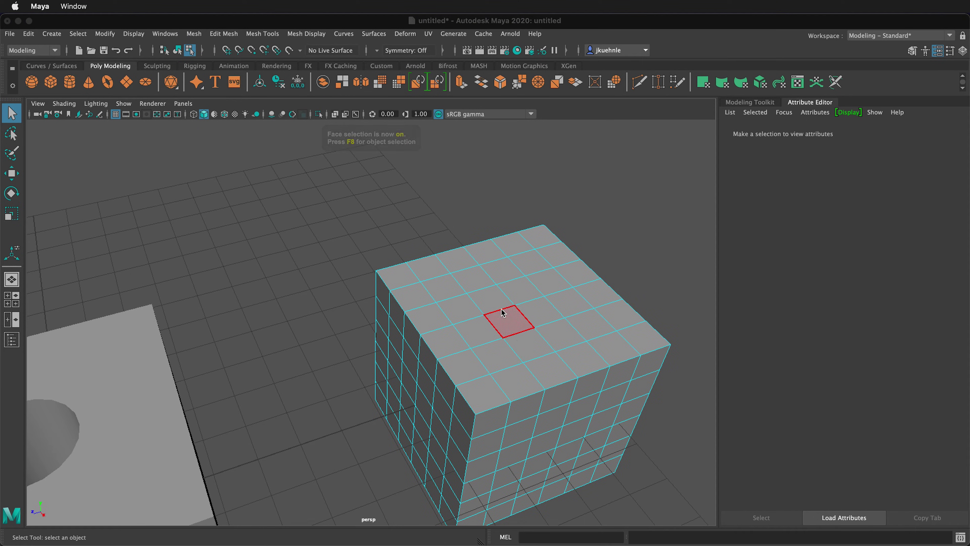
key(Tab)
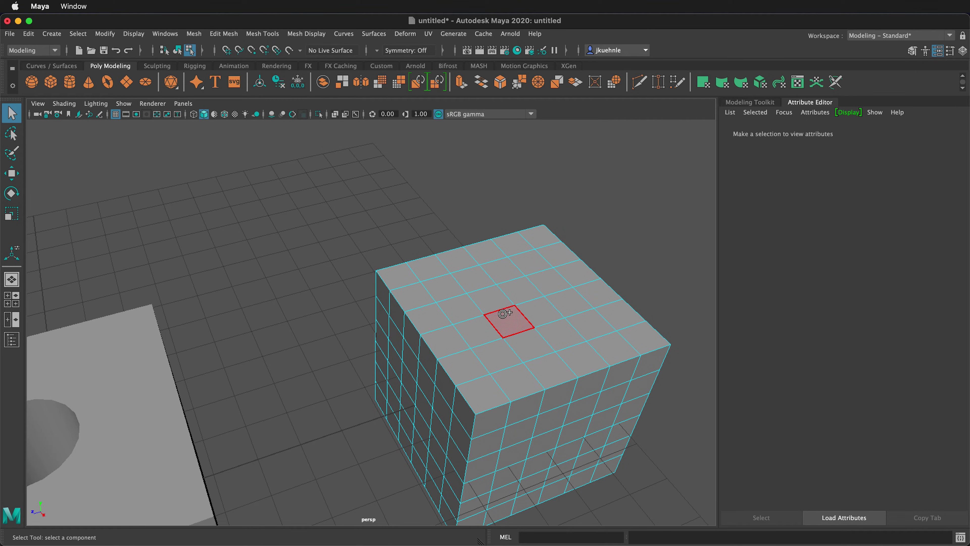
drag(497, 304, 540, 321)
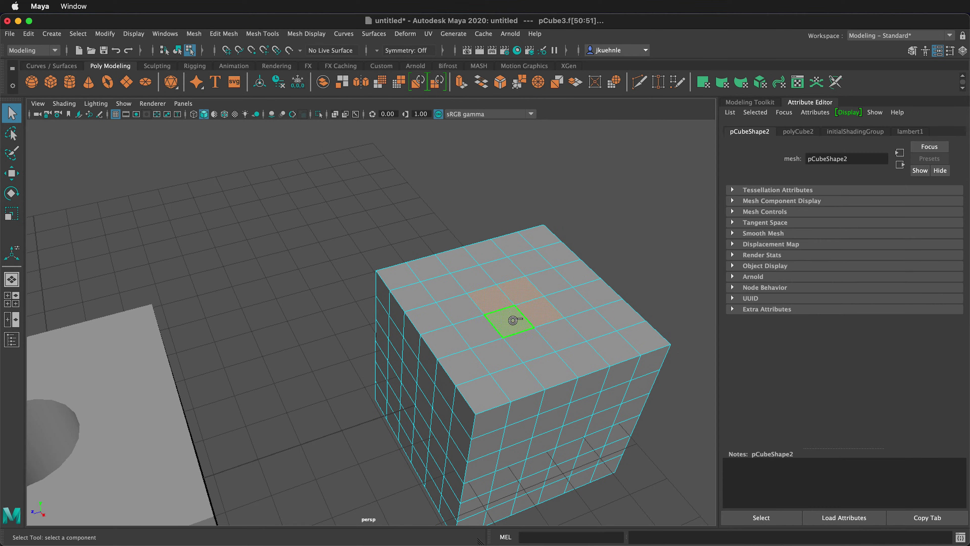
shift+right_drag(544, 307, 554, 389)
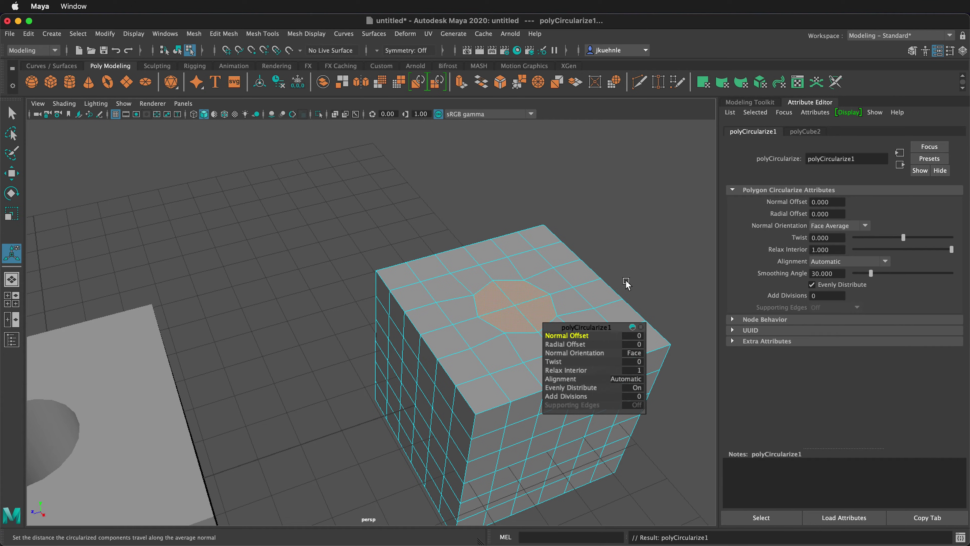
Extrude the circularized faces down through the cube to a local Z translation of about -4.906, slightly past its underside
key(ctrl+e)
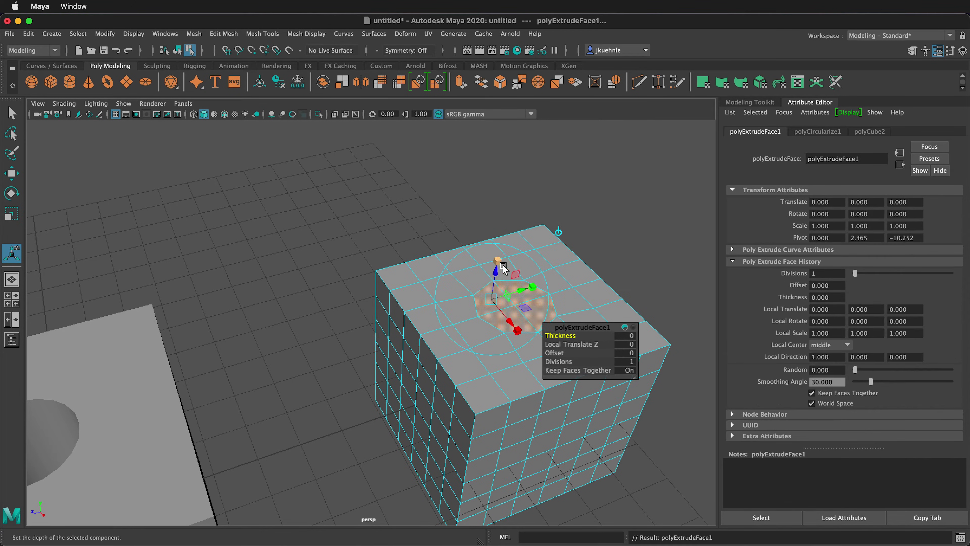
drag(496, 276, 469, 420)
alt+drag(515, 379, 514, 325)
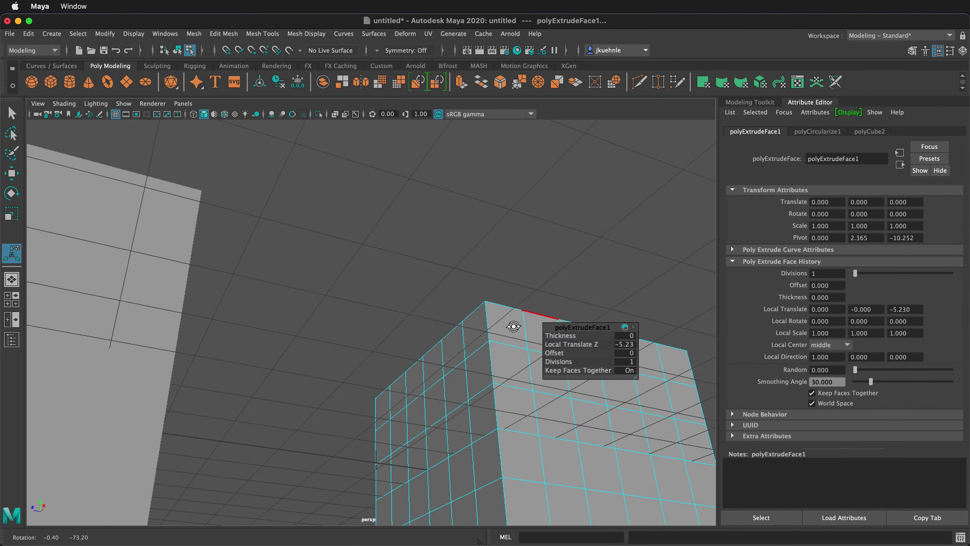
alt+middle_drag(517, 331, 460, 132)
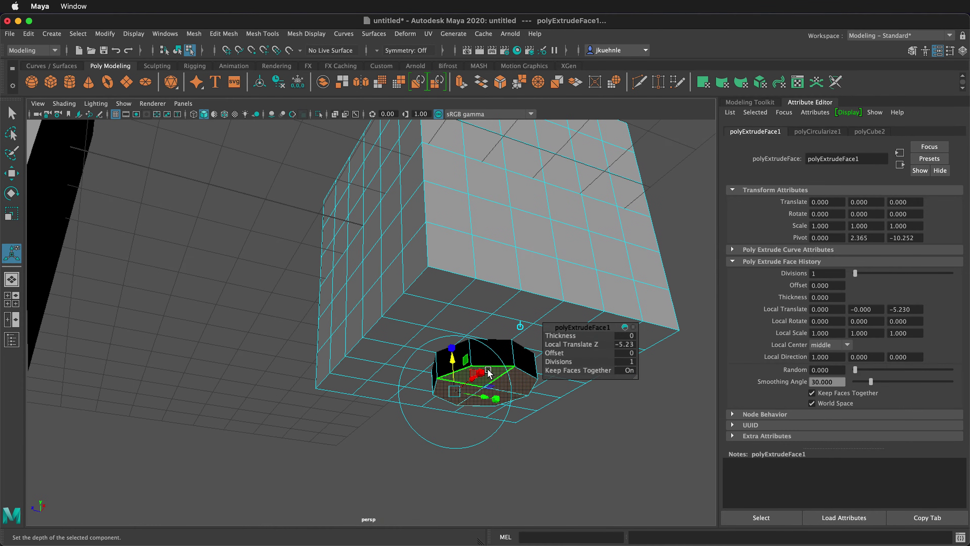
drag(453, 369, 454, 356)
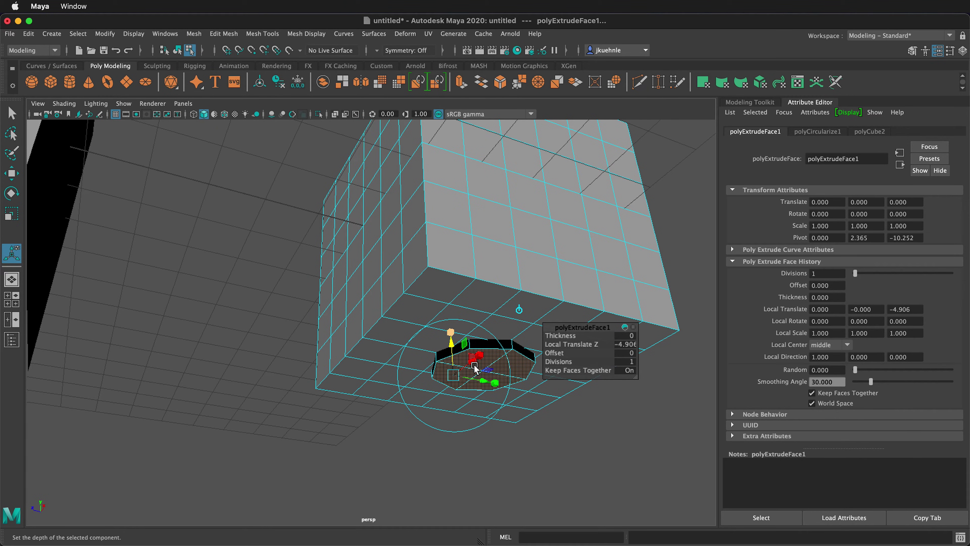
Extract the end faces of the extruded hole as a separate piece and return to object selection
shift+right_drag(494, 366, 479, 528)
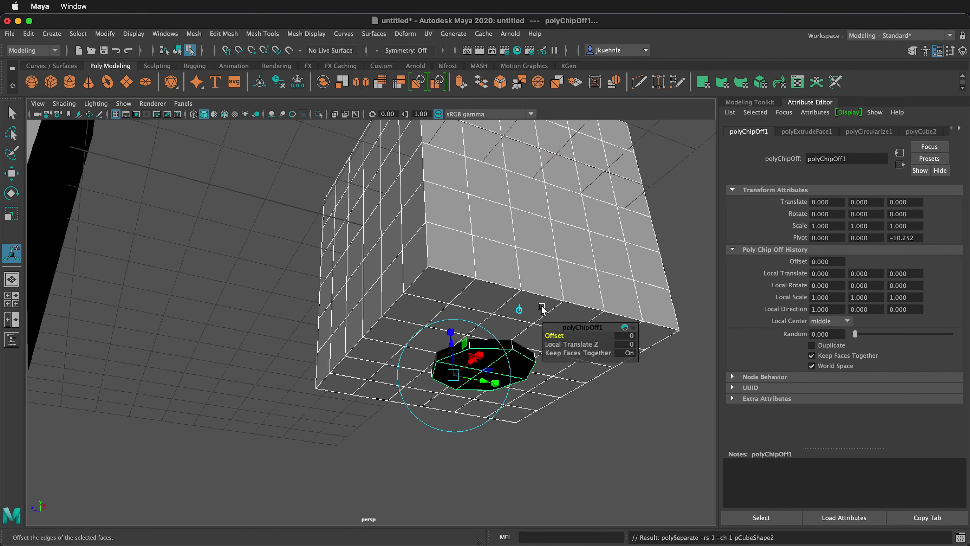
key(q)
key(F8)
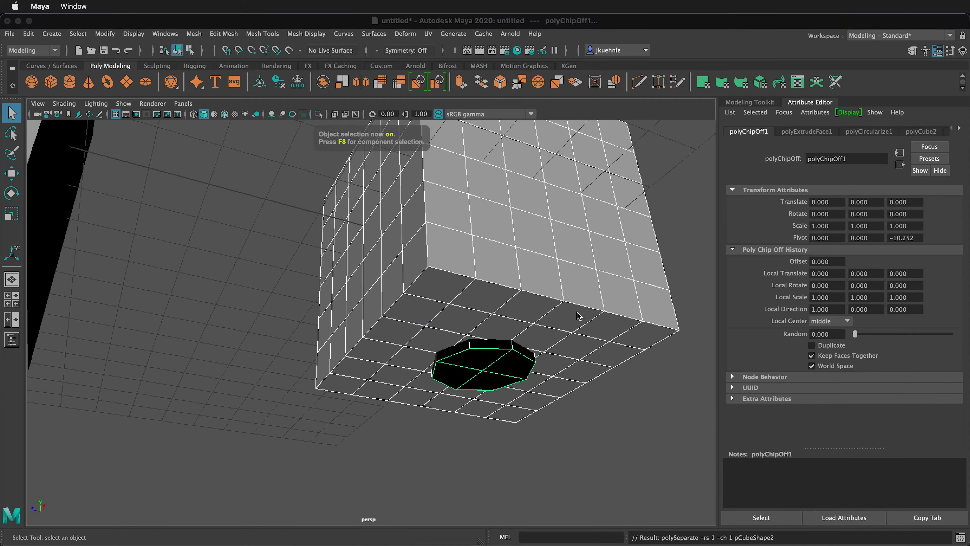
Move the extracted end cap down out of the hole and delete it
key(w)
click(492, 359)
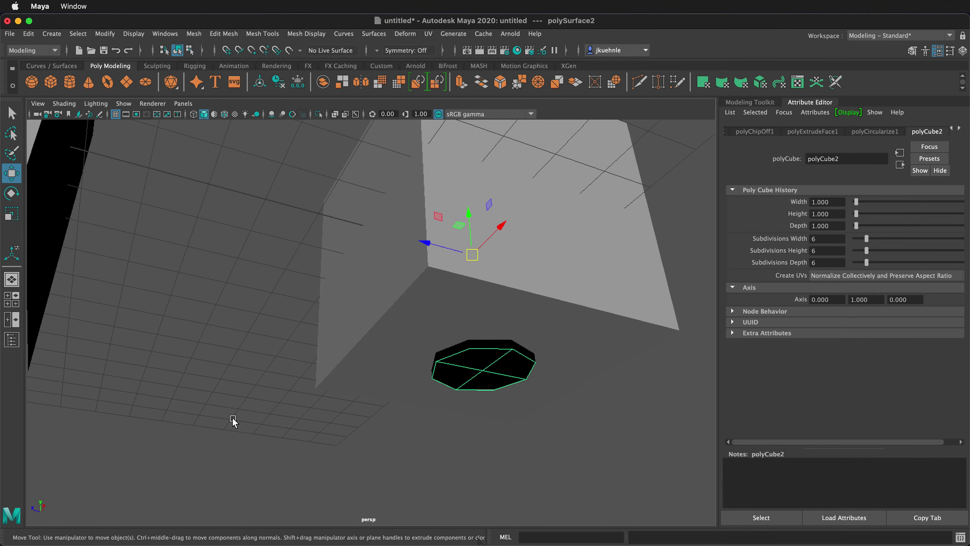
drag(469, 222, 471, 277)
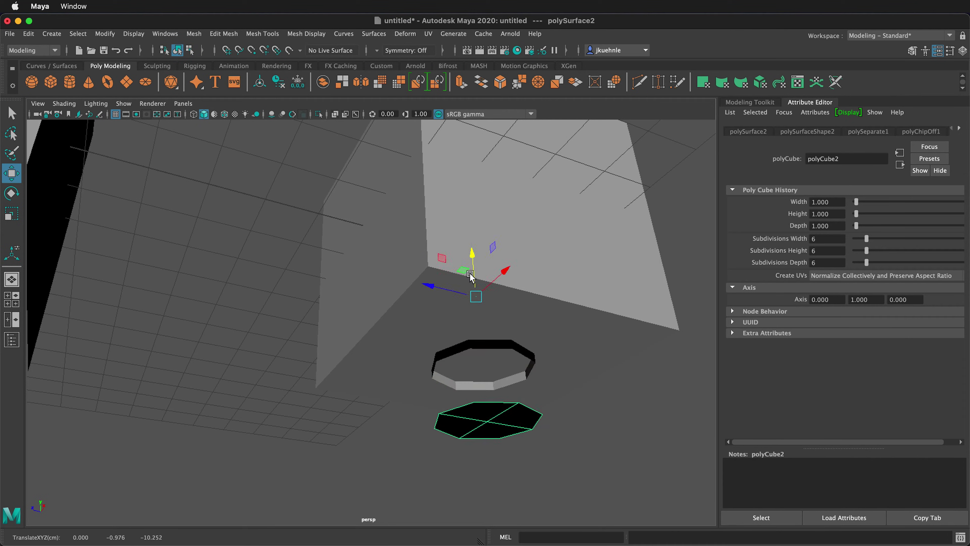
key(Delete)
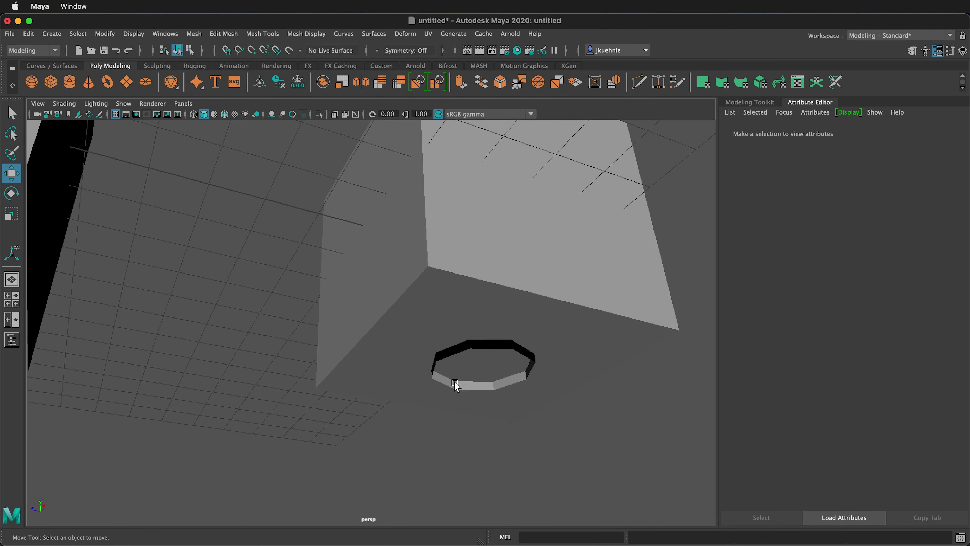
key(q)
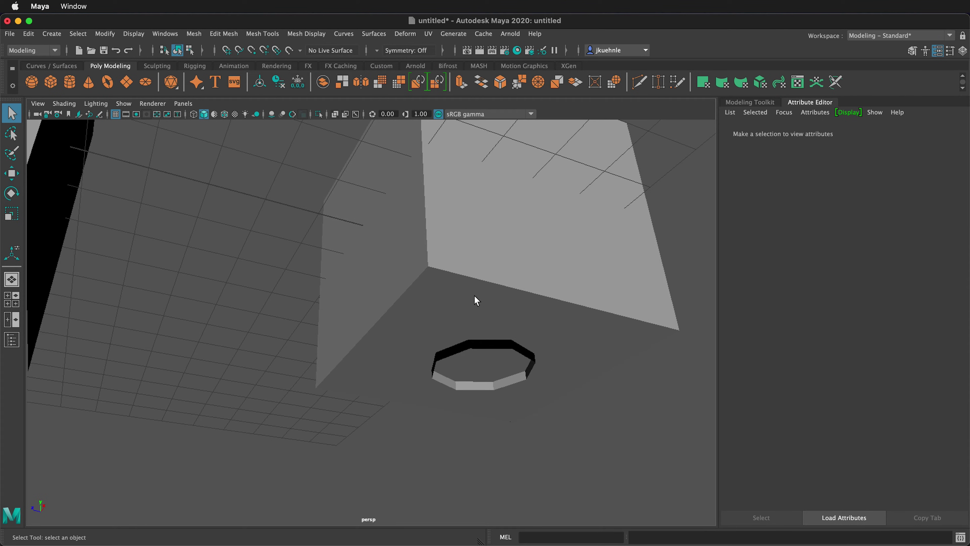
Select the four centre faces on the cube's underside and circularize them to match the hole's outline
click(487, 296)
right_drag(488, 295, 489, 325)
click(481, 372)
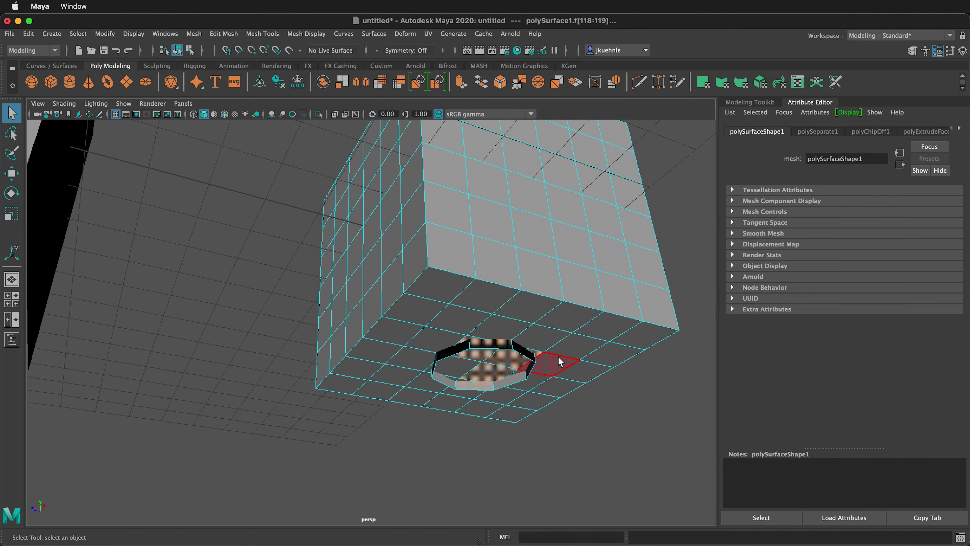
click(528, 388)
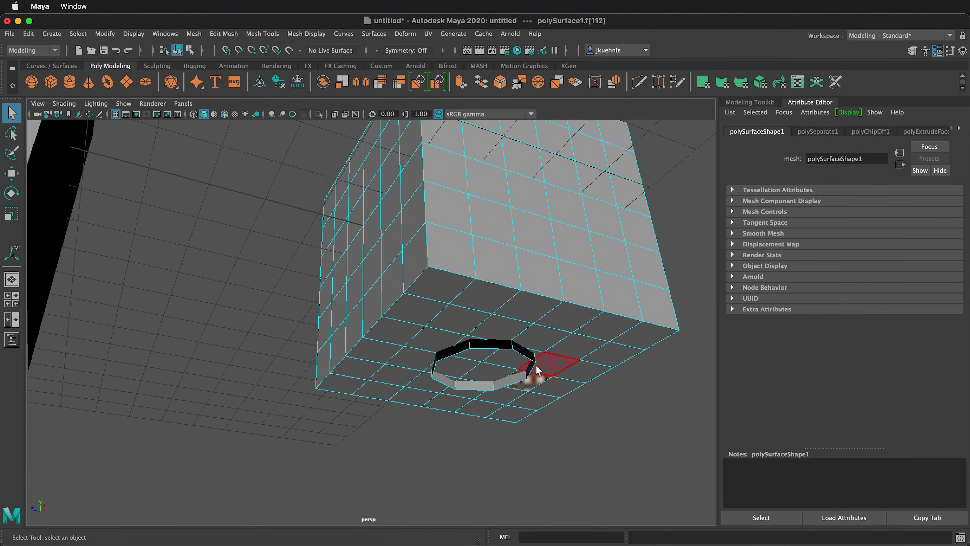
alt+drag(528, 389, 532, 335)
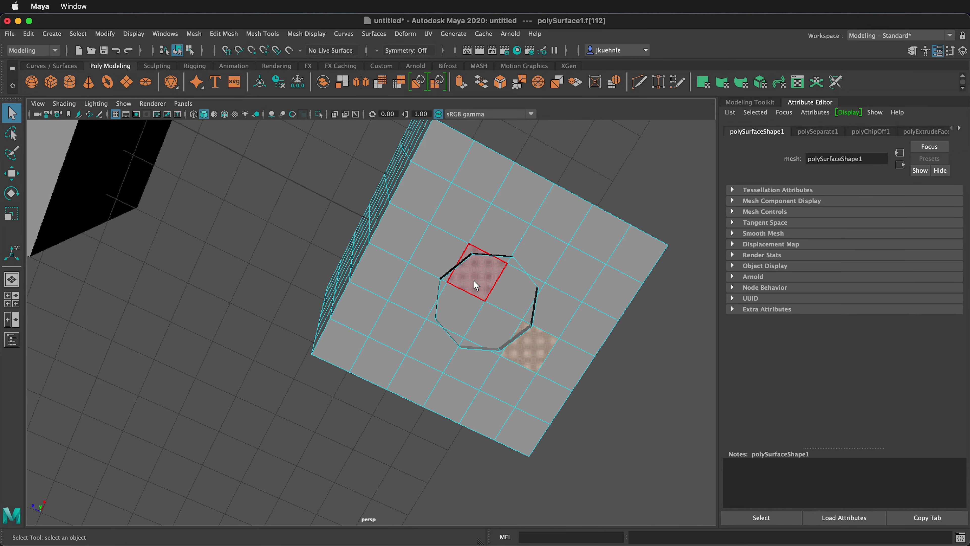
click(481, 277)
shift+click(502, 287)
shift+click(492, 328)
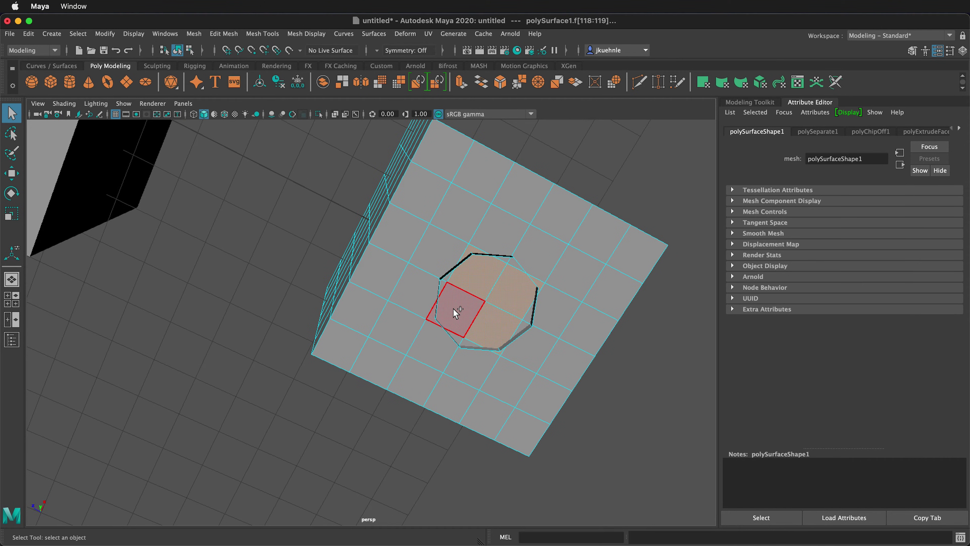
shift+right_drag(461, 308, 472, 395)
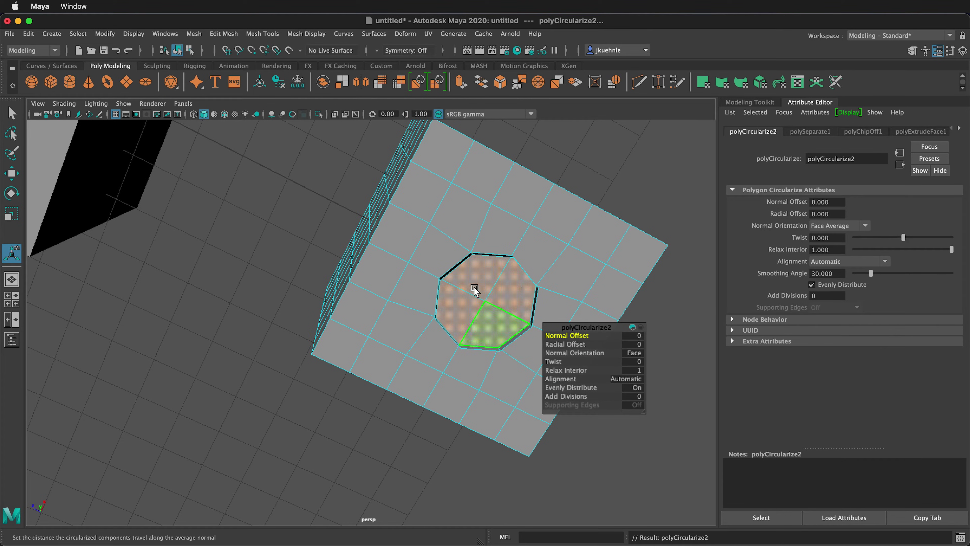
Extract the circularized faces on the cube's underside as a separate piece and delete that piece
click(343, 82)
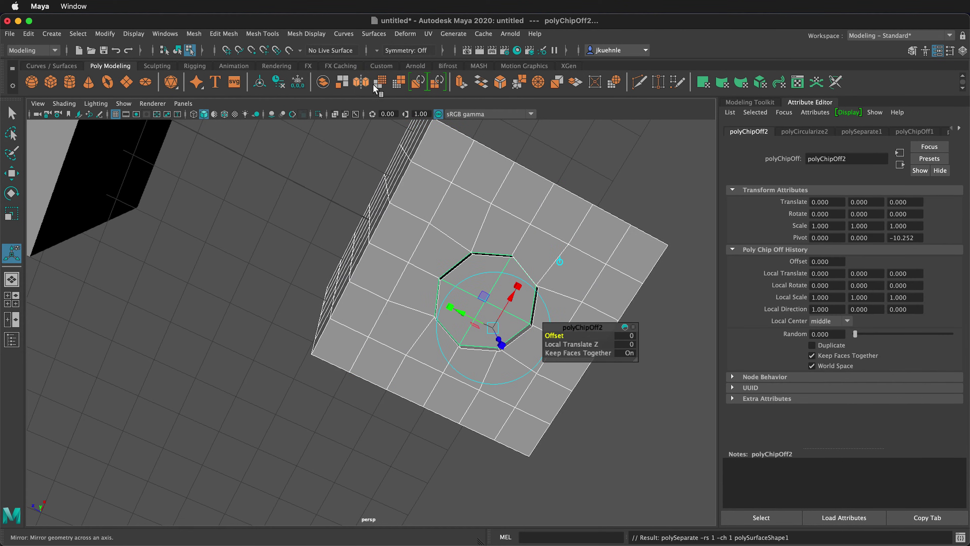
key(F8)
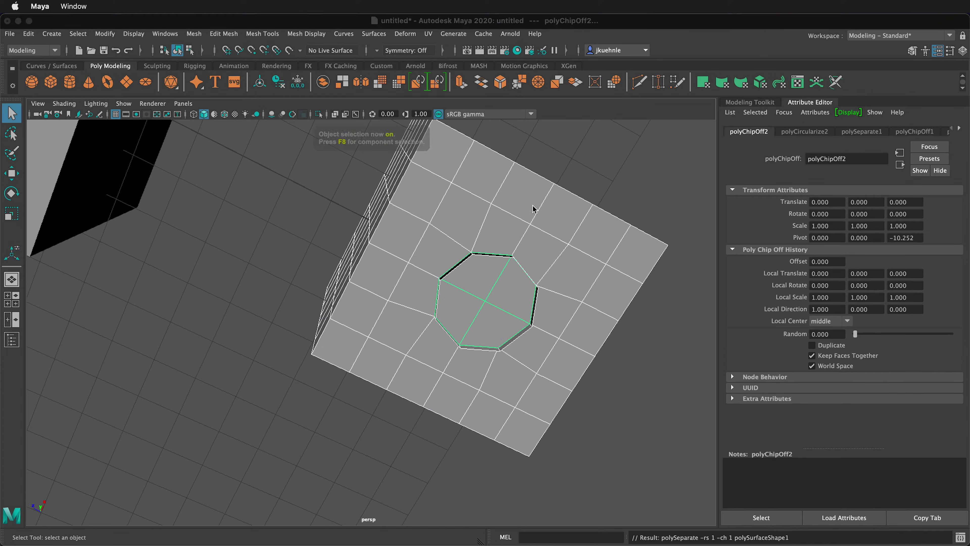
click(495, 292)
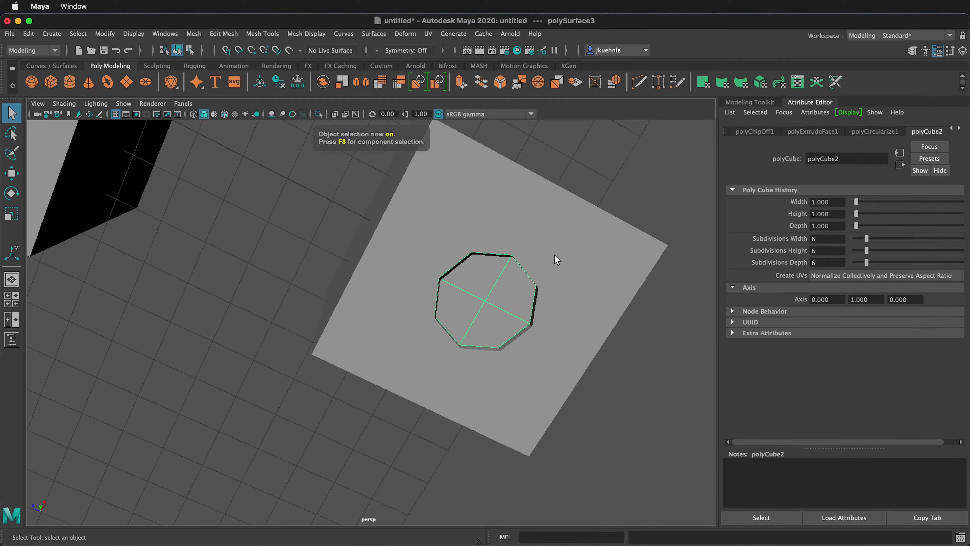
key(Delete)
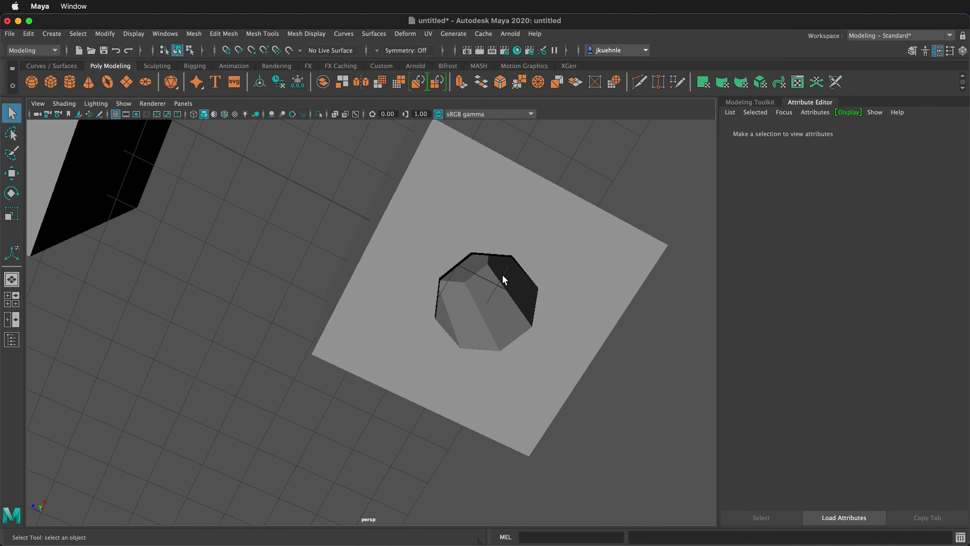
Select the edge loop at the protruding end of the hole and vertex-snap it vertically to the underside opening
click(559, 280)
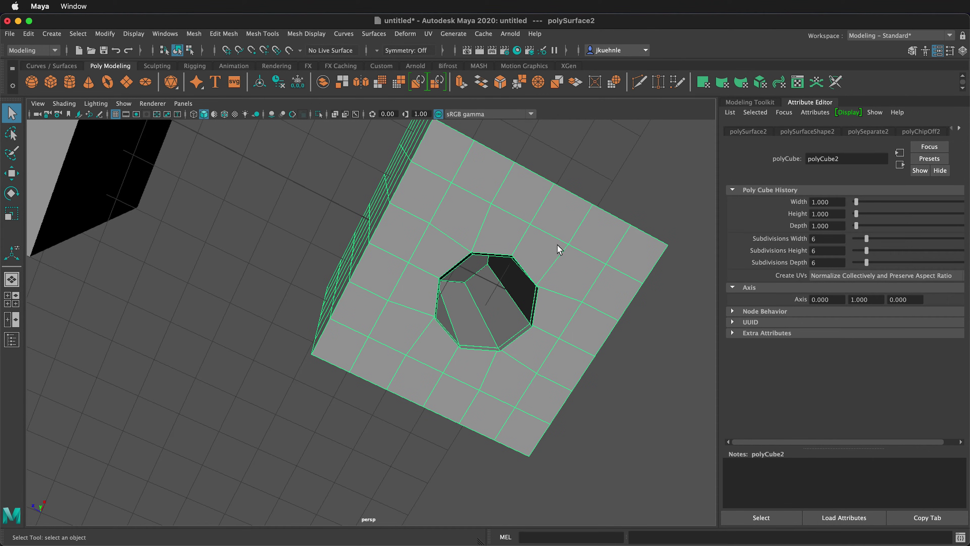
key(F10)
alt+drag(531, 252, 530, 193)
scroll(522, 207, up, 5)
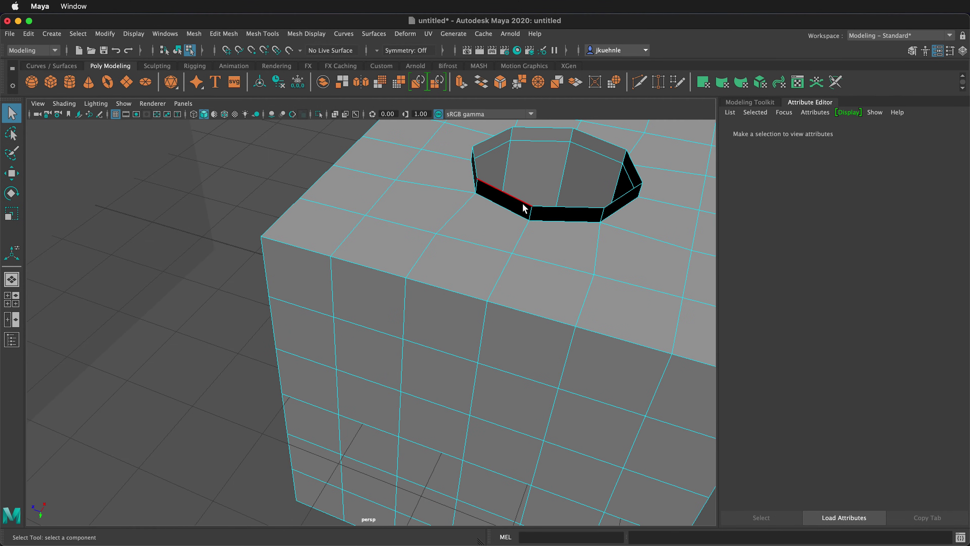
double_click(524, 206)
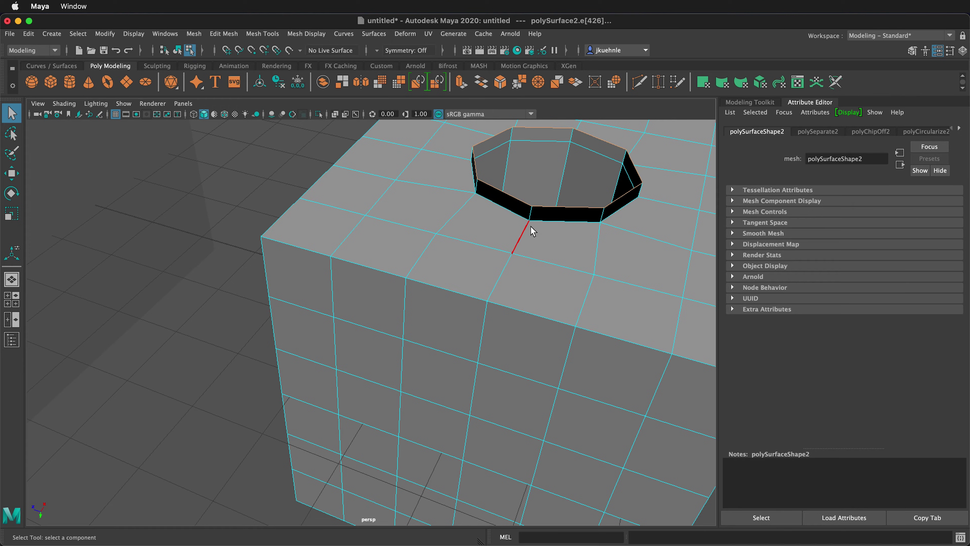
key(w)
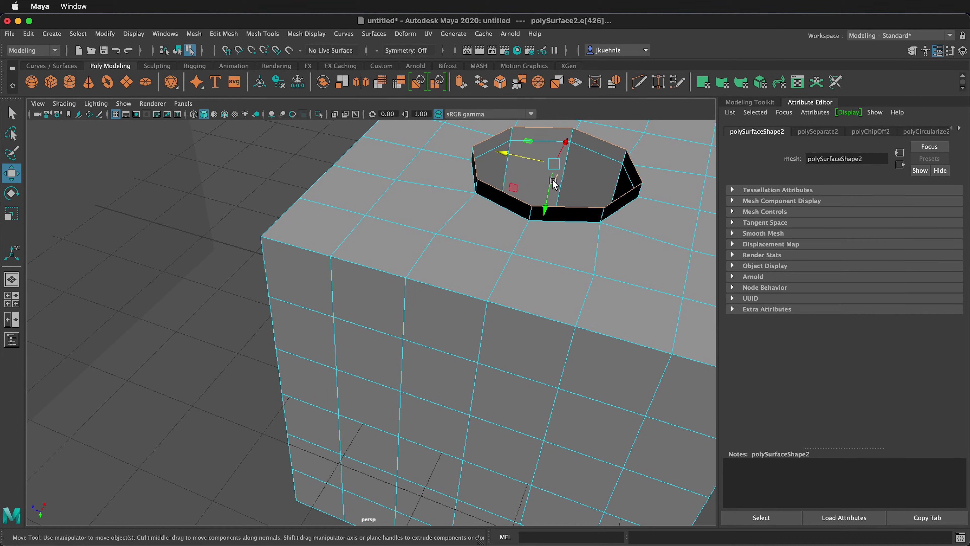
mouse_move(554, 183)
mouse_down()
mouse_move(547, 201)
mouse_move(547, 187)
mouse_up()
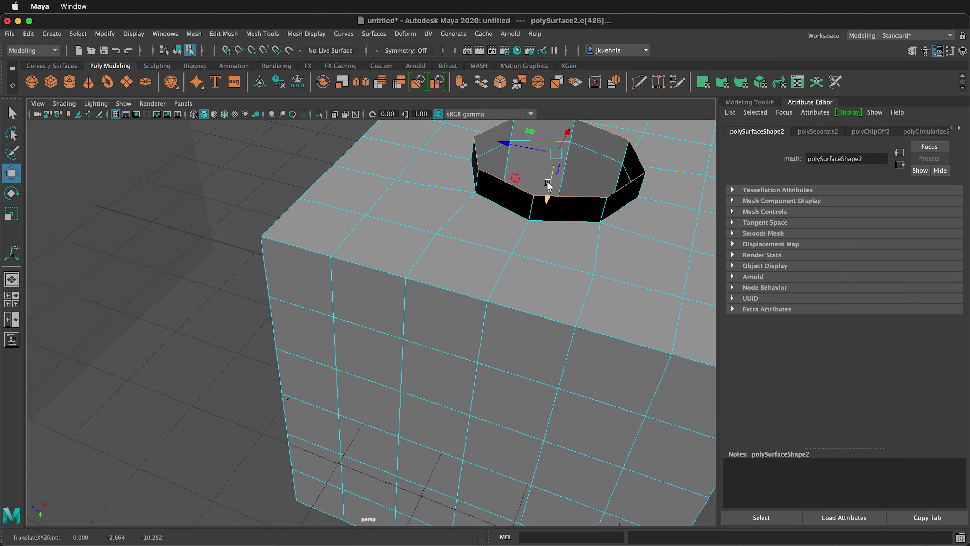
key(v)
drag(547, 178, 526, 220)
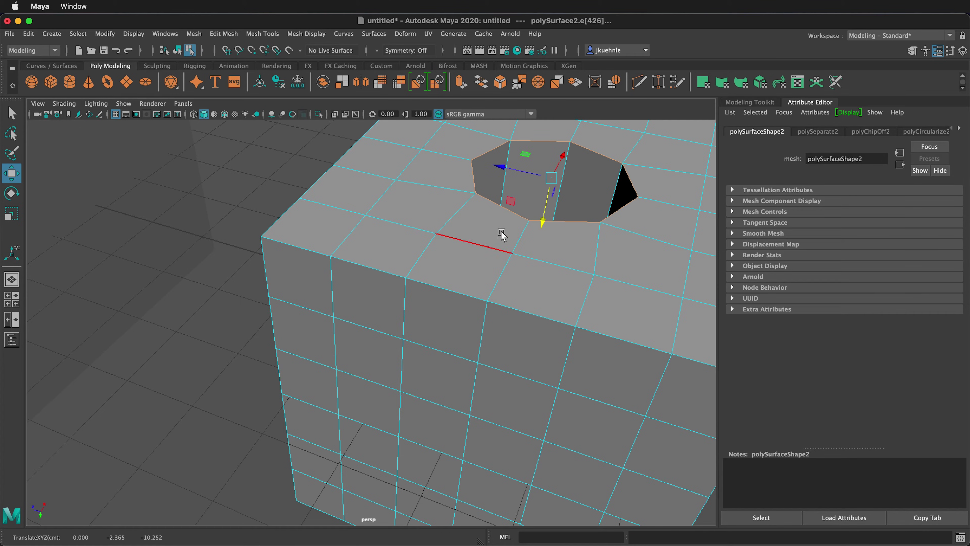
Merge all of the cube's vertices with a distance threshold of 0.01 to weld the hole walls to the opening
key(F9)
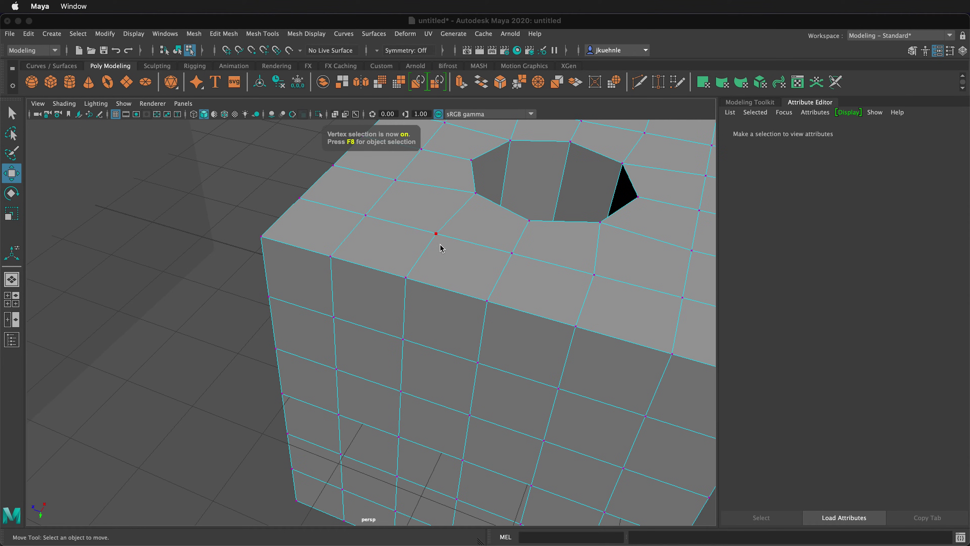
click(436, 232)
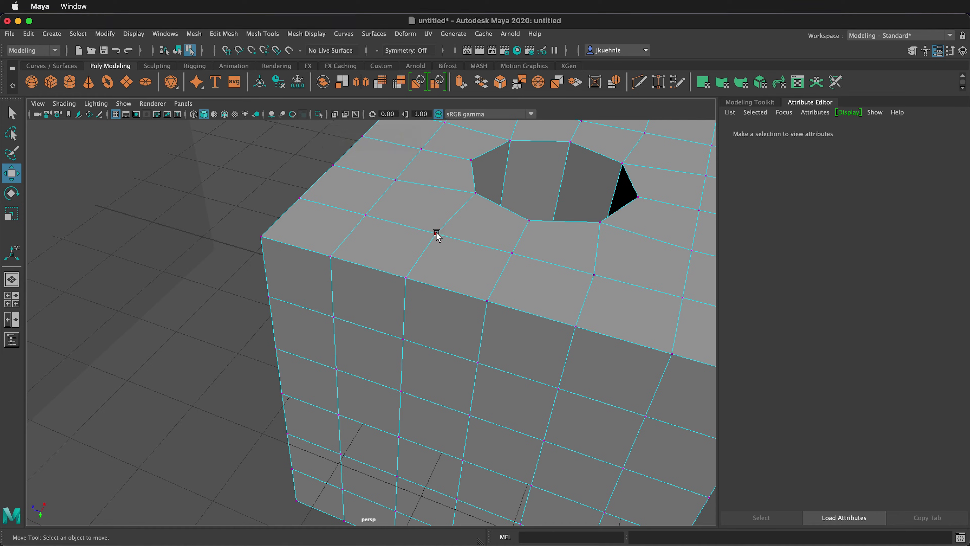
double_click(437, 234)
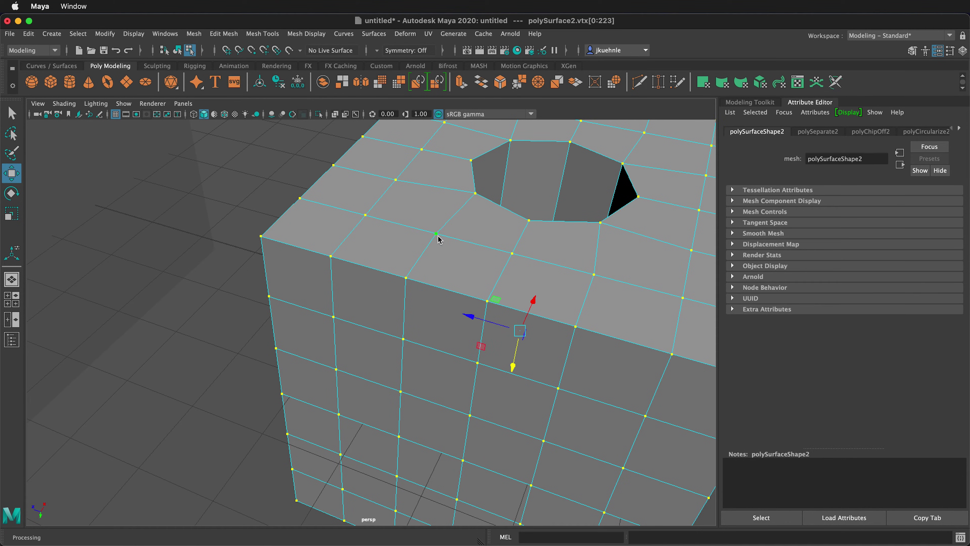
shift+right_drag(439, 236, 496, 203)
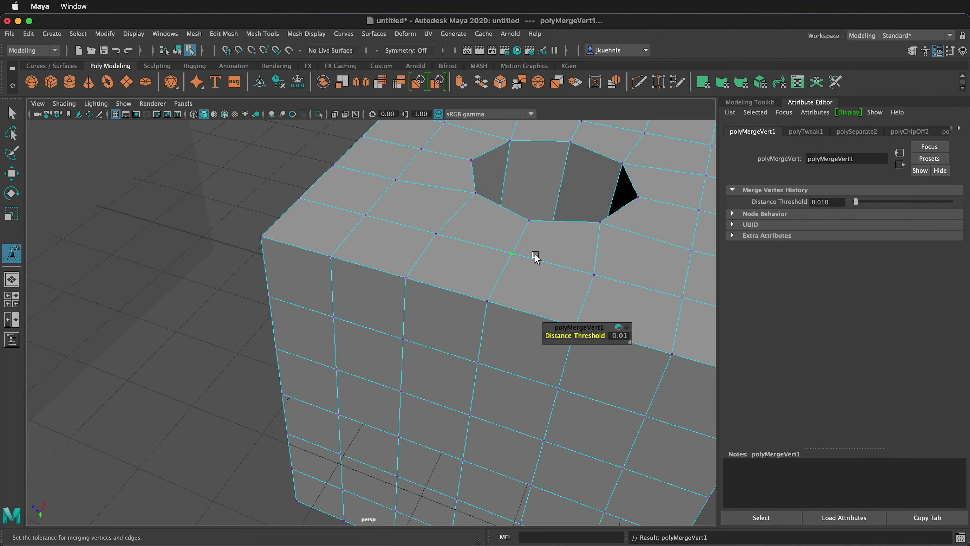
key(q)
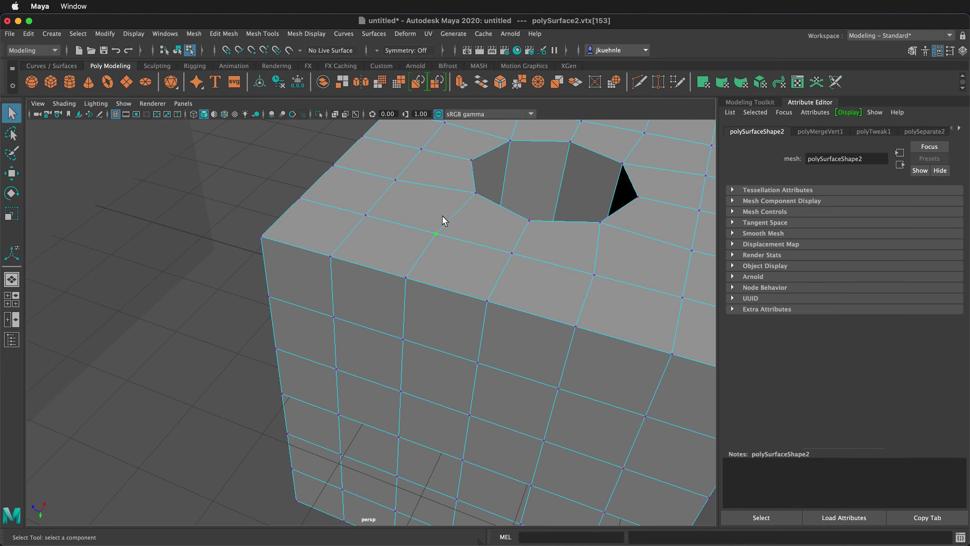
Compare the smooth previews of the extruded-hole cube and the Boolean cube, returning both to unsmoothed display
scroll(450, 220, down, 8)
key(3)
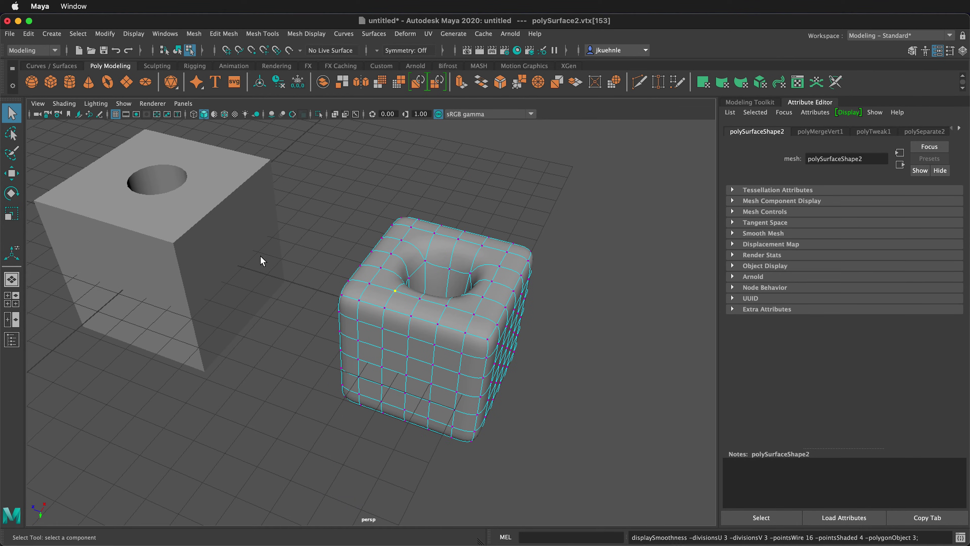
click(199, 267)
key(3)
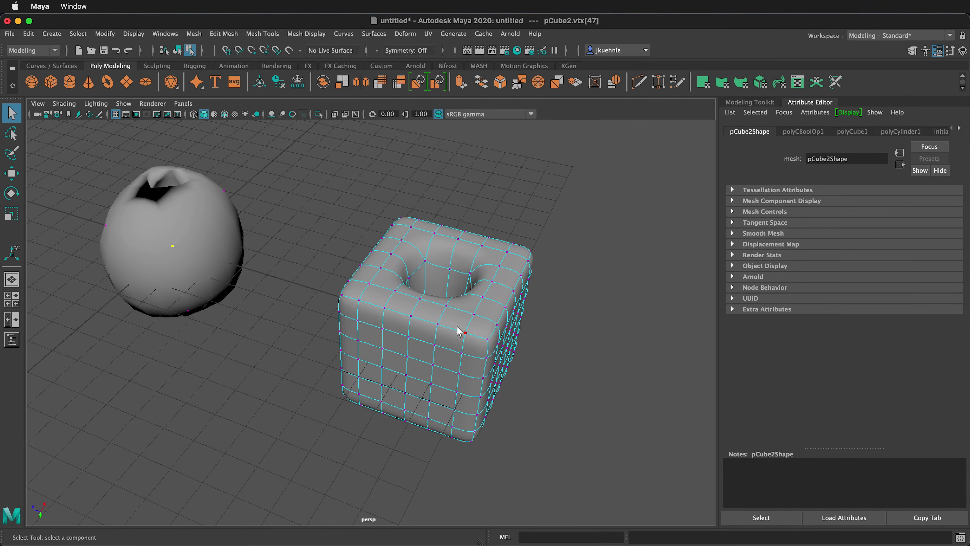
key(1)
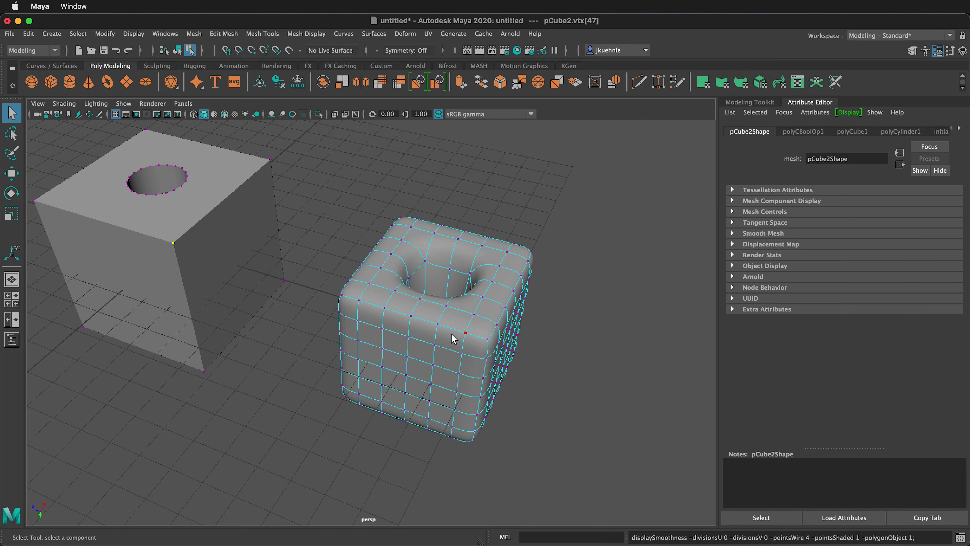
click(453, 339)
key(2)
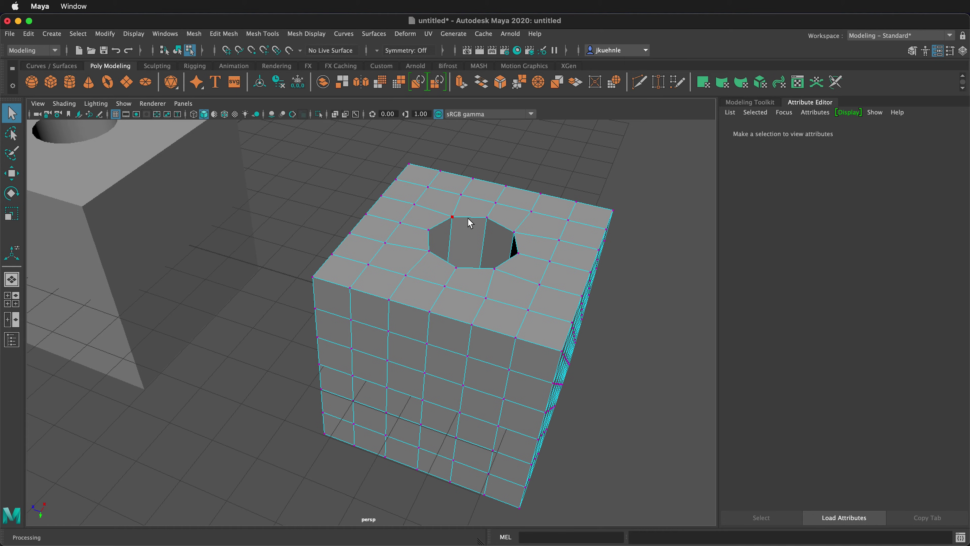
key(F10)
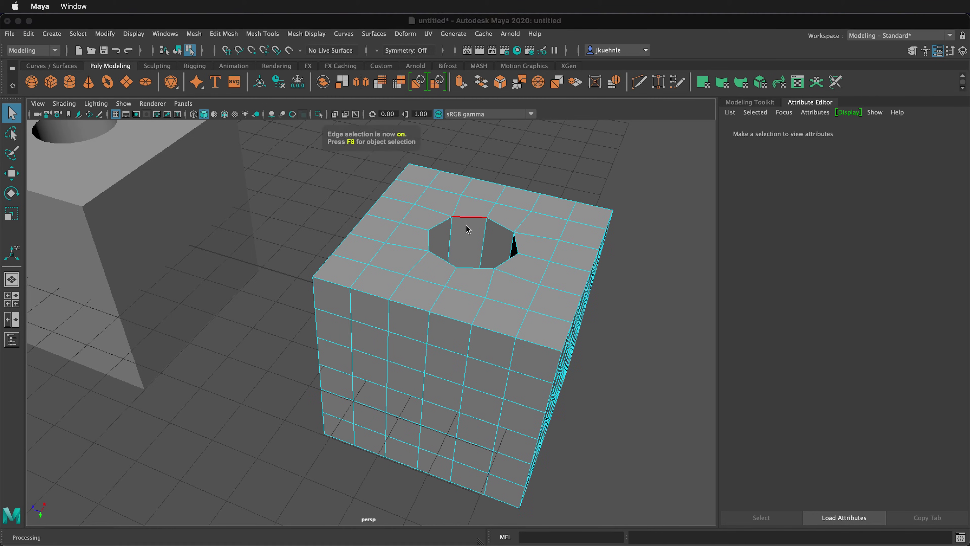
click(468, 219)
shift+click(442, 226)
shift+click(432, 241)
shift+click(440, 257)
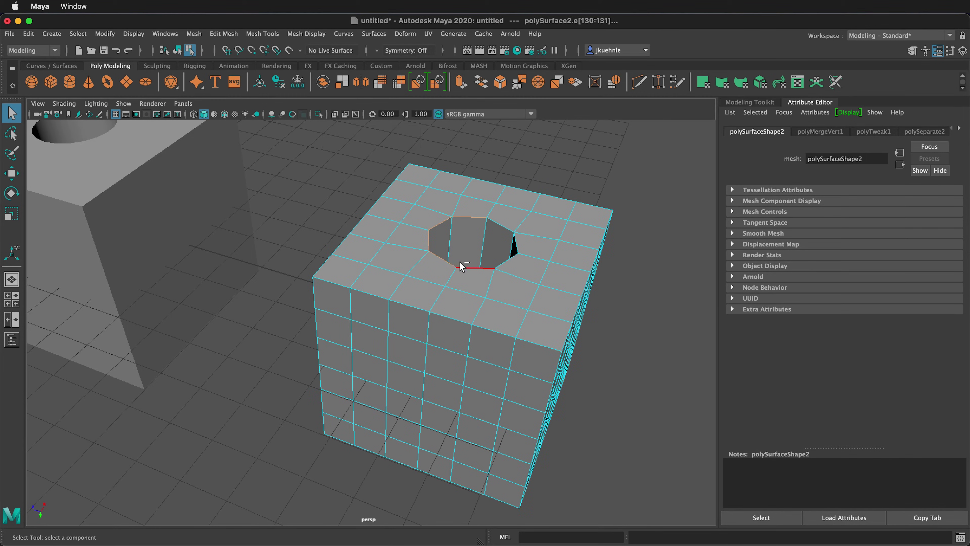
shift+click(465, 266)
shift+click(516, 251)
shift+click(512, 237)
Select all the inner wall faces of the hole and convert the selection to its edge perimeter
key(F11)
click(443, 247)
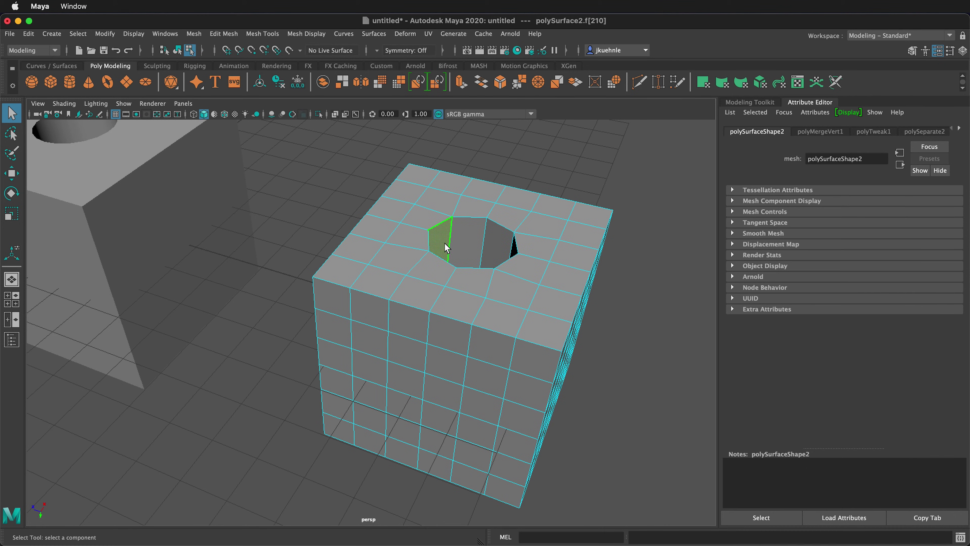
key(Delete)
shift+double_click(462, 237)
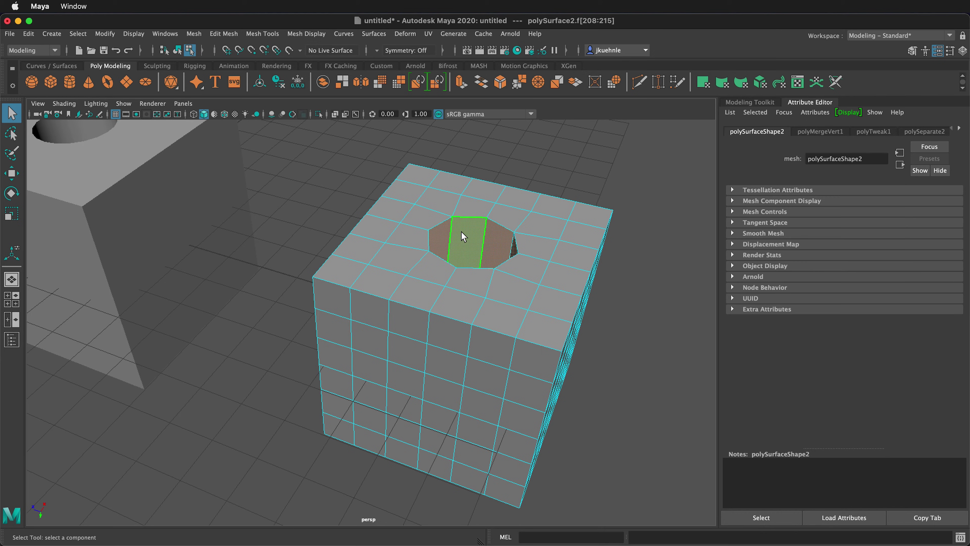
key(ctrl+z)
click(80, 34)
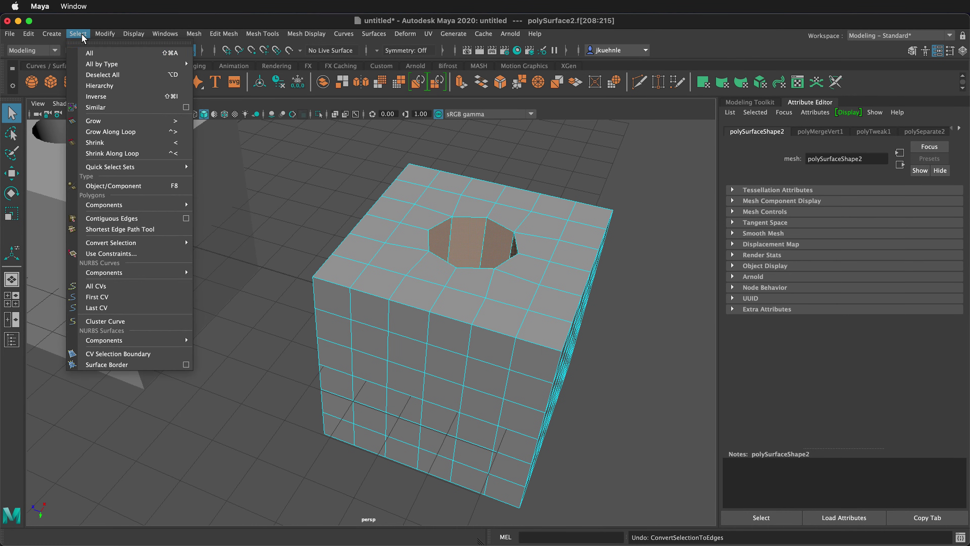
mouse_move(163, 246)
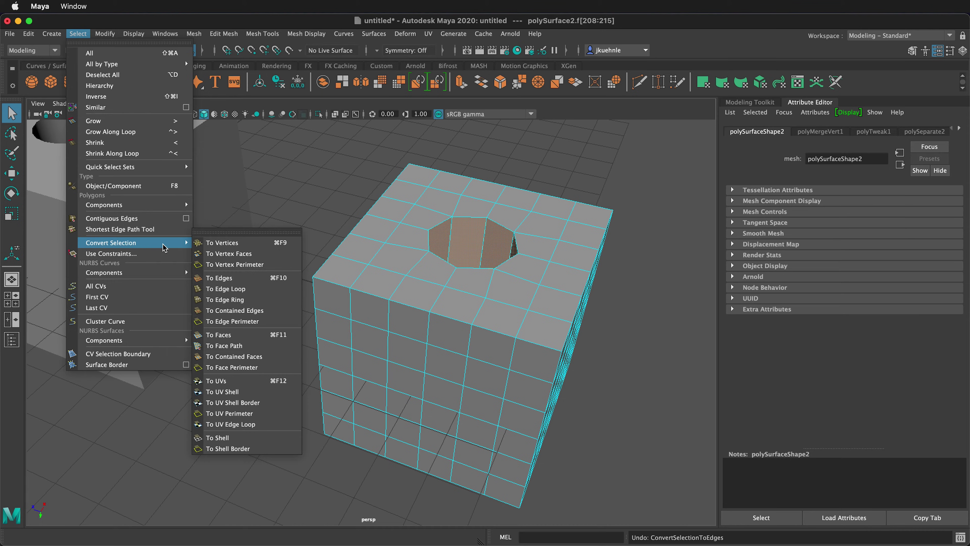
click(217, 321)
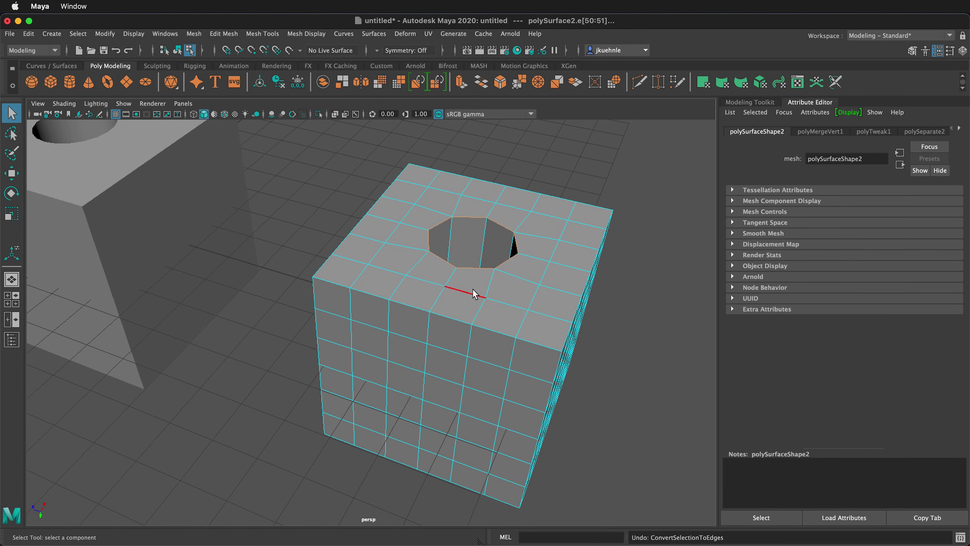
Bevel the selected hole rim edges with Chamfer off and a Fraction below 0.5, keeping the supporting edges close to the rim
mouse_move(441, 332)
alt+mouse_down()
mouse_move(458, 199)
mouse_move(435, 336)
alt+mouse_up()
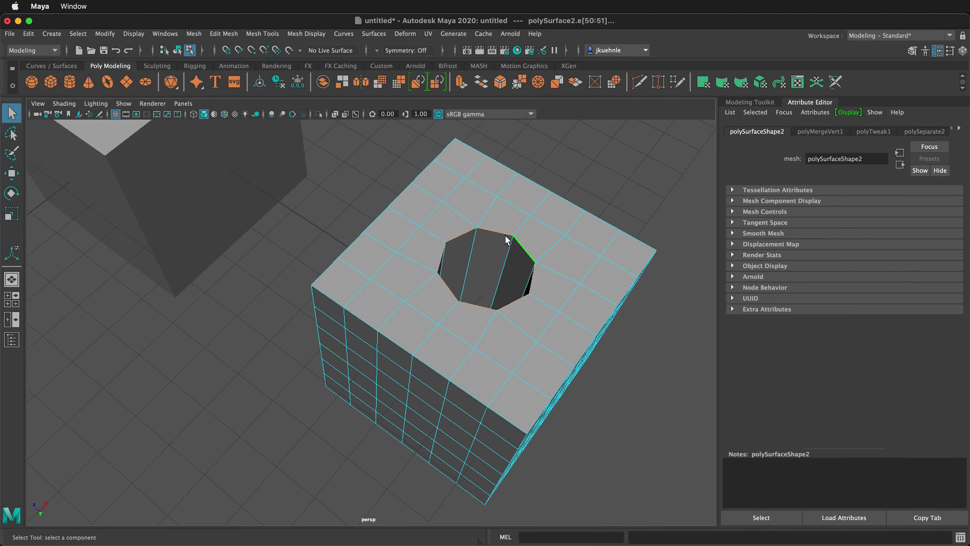
shift+right_click(495, 231)
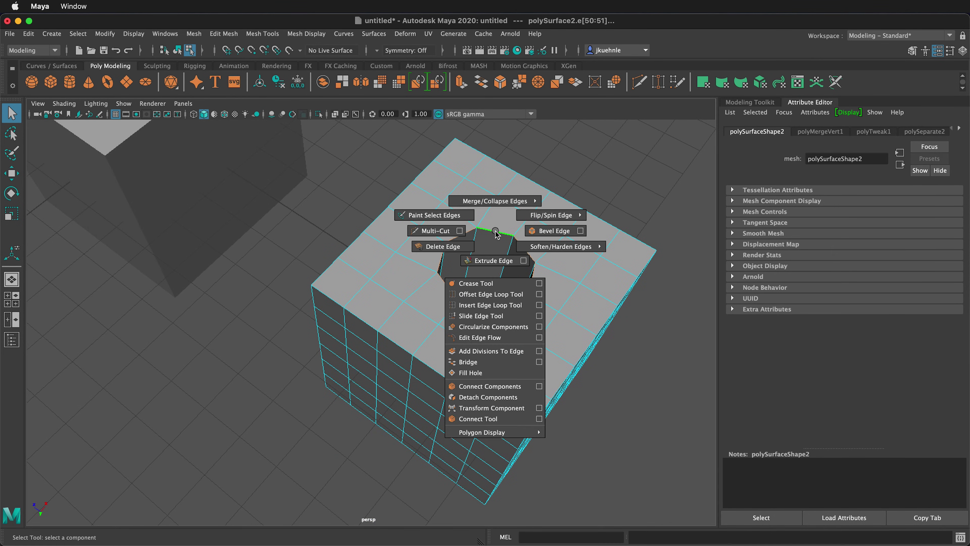
click(553, 230)
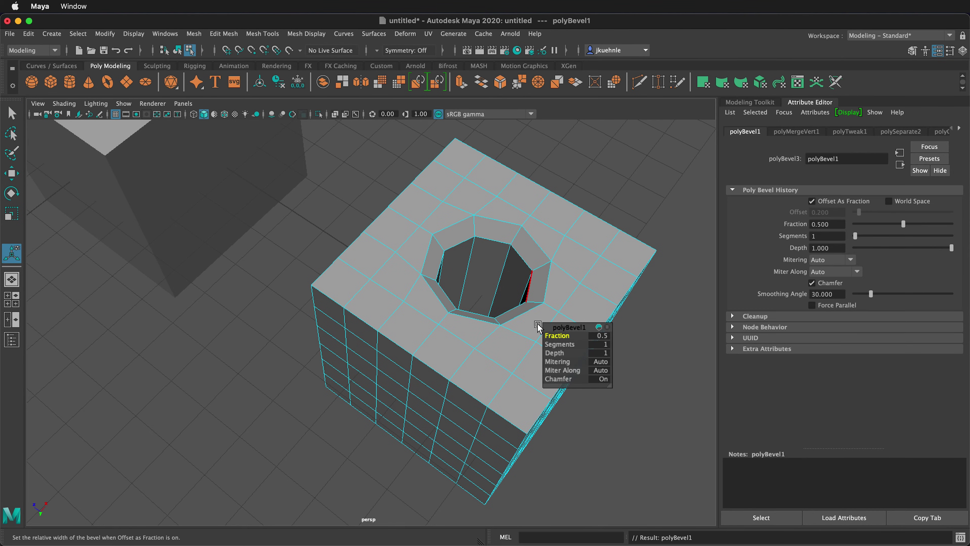
click(601, 378)
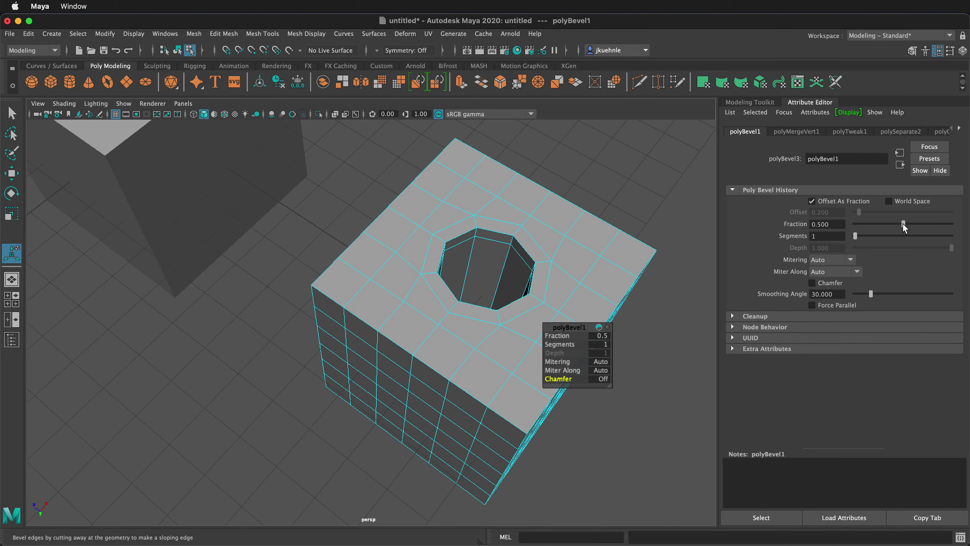
drag(904, 226, 876, 232)
key(q)
click(656, 210)
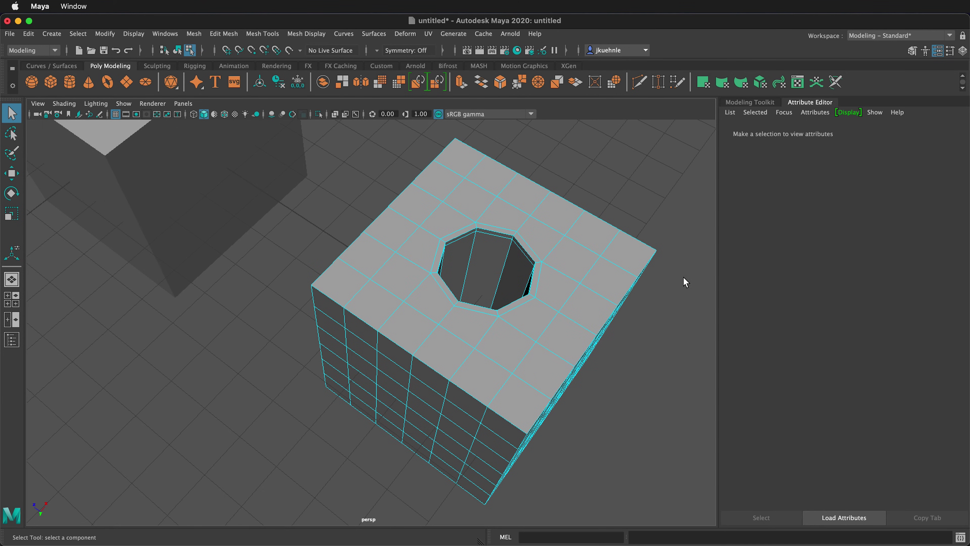
Check the bevelled hole in smooth preview from a lower angle and return the cube to unsmoothed display
key(3)
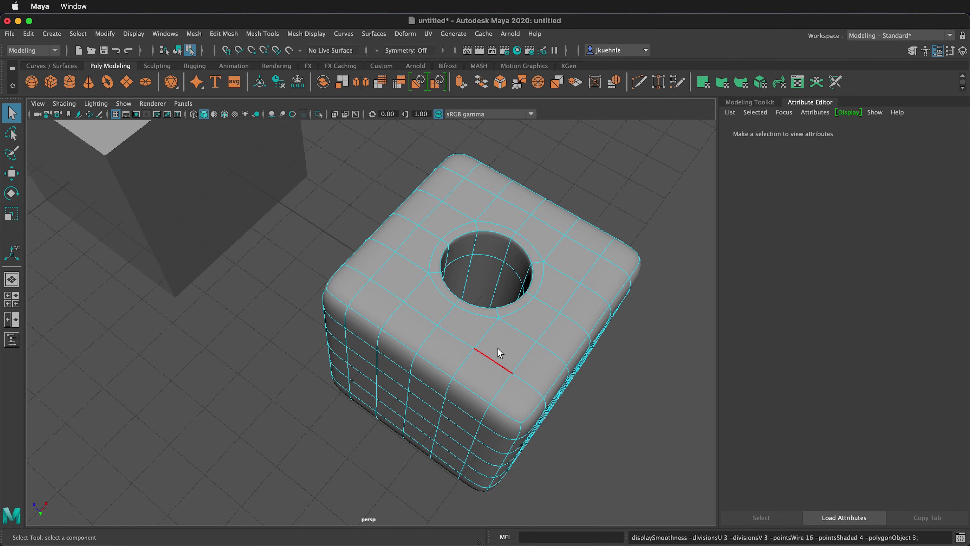
alt+drag(492, 352, 431, 276)
key(1)
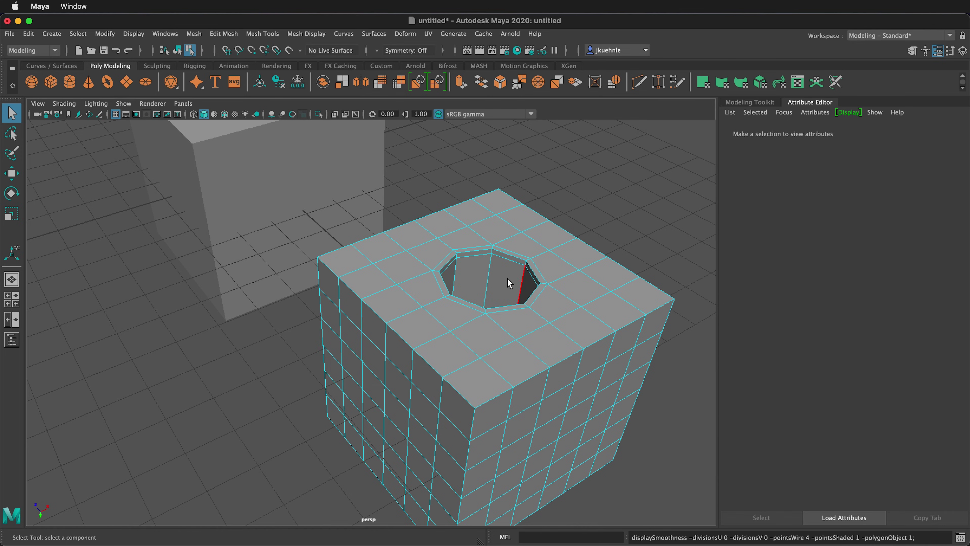
Select a vertical edge on the hole's inner wall and inspect the supporting edges around the rim up close
click(496, 273)
alt+right_drag(495, 268, 593, 191)
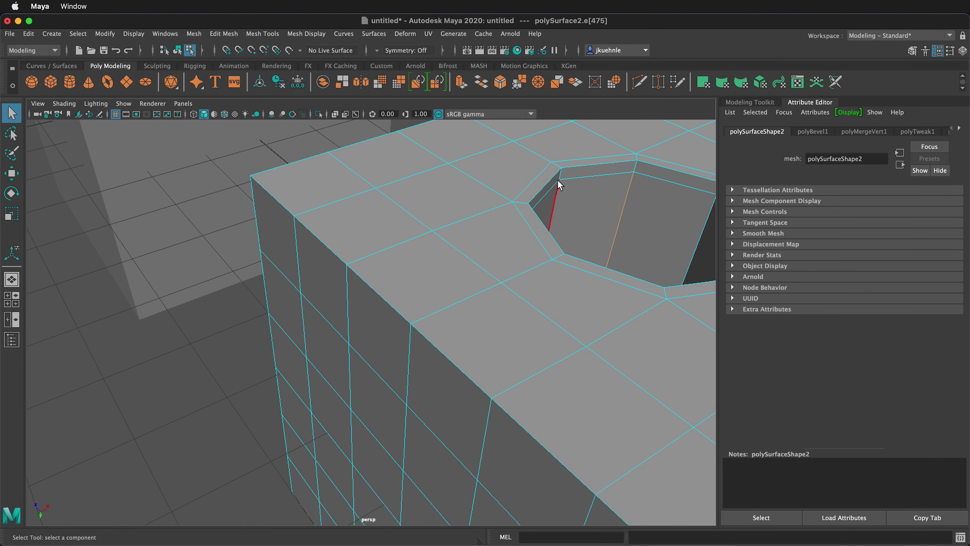
scroll(465, 245, up, 3)
scroll(455, 280, down, 6)
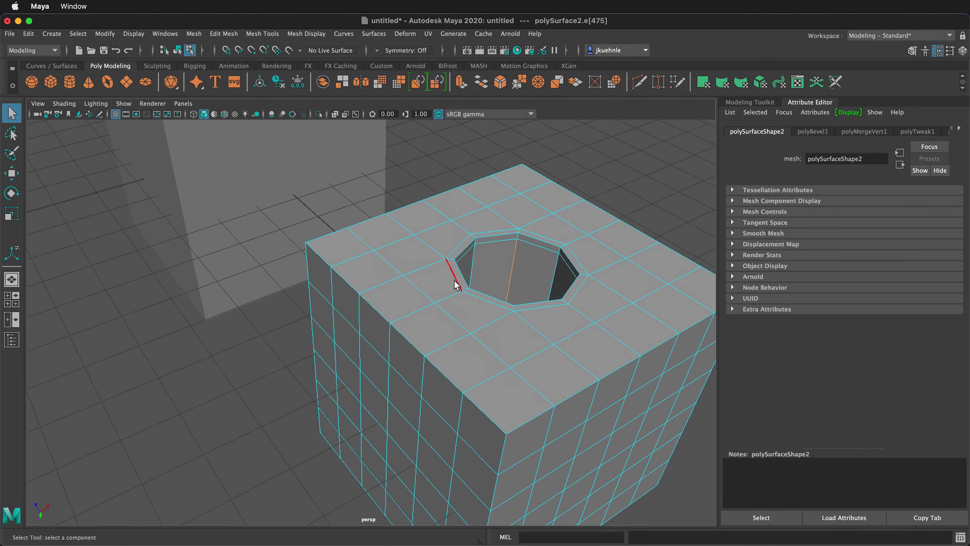
Select all the outer corner edges of the subdivided cube, including the top and bottom borders and the vertical corners
scroll(464, 296, down, 5)
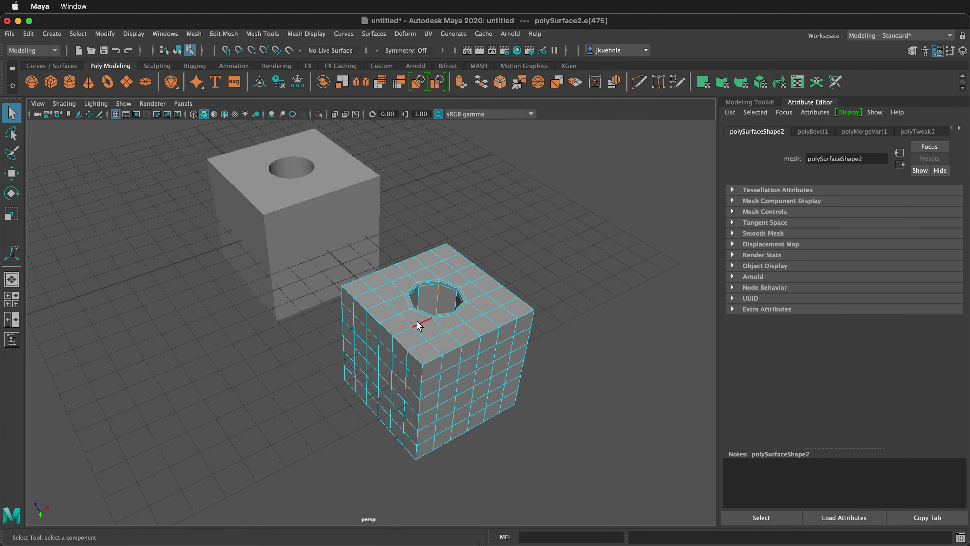
double_click(347, 293)
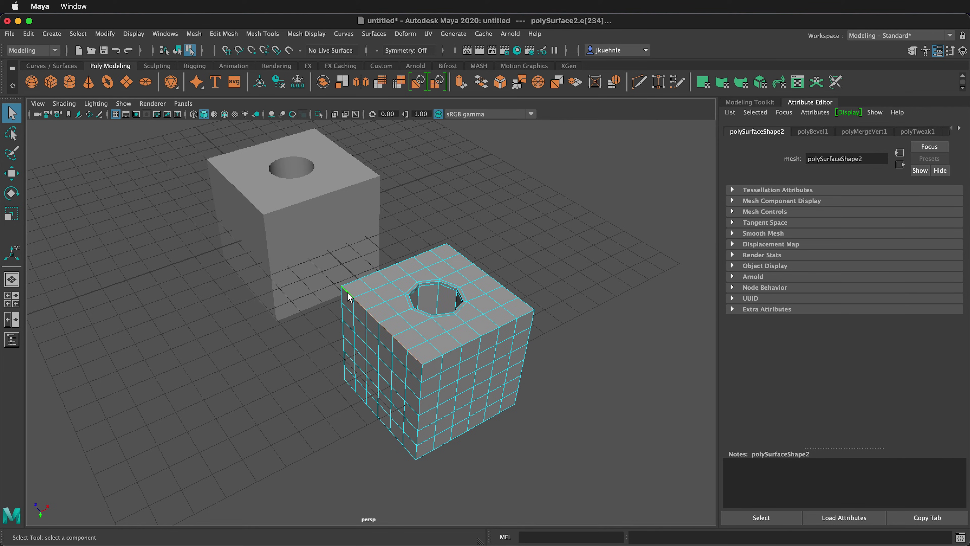
shift+double_click(433, 360)
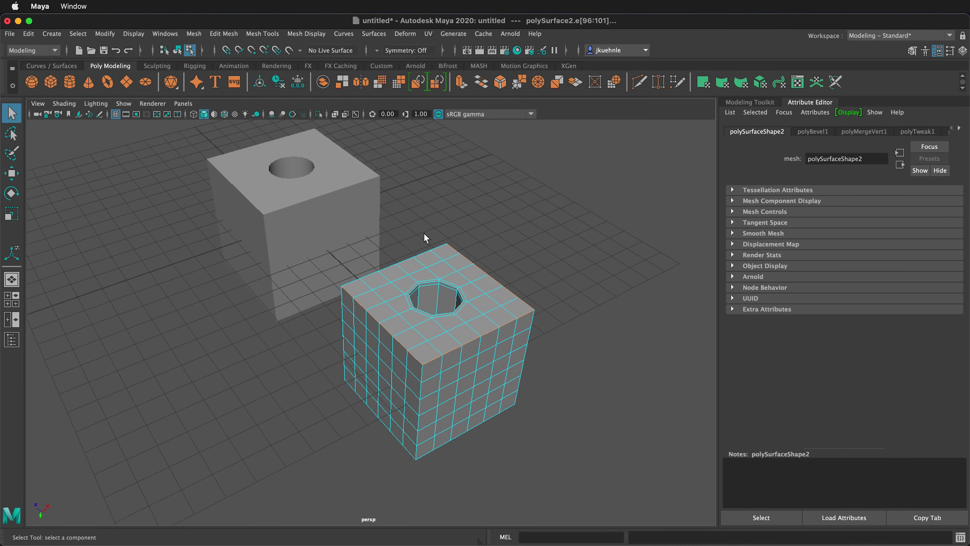
shift+double_click(443, 247)
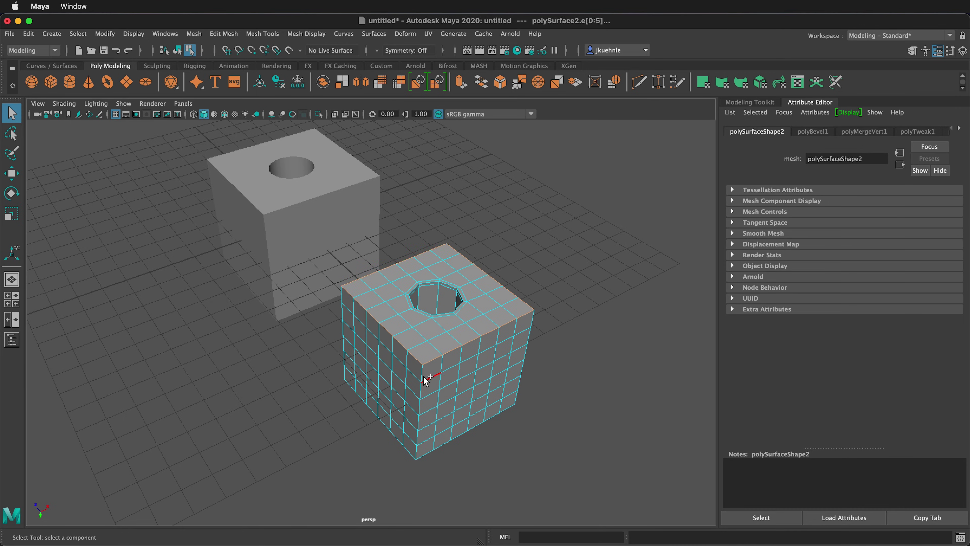
shift+double_click(361, 399)
alt+drag(546, 341, 403, 430)
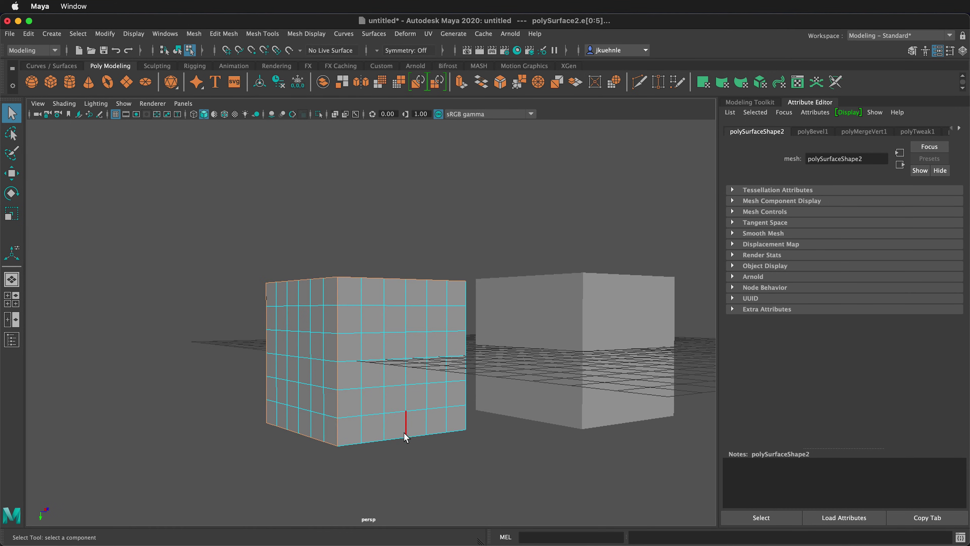
alt+drag(468, 389, 371, 416)
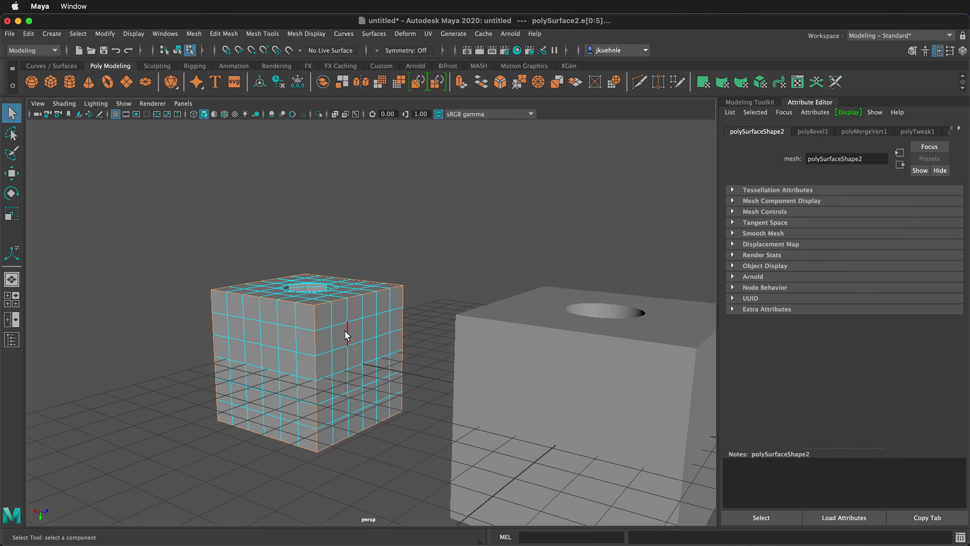
Bevel the selected outer cube edges with Chamfer off and a Fraction of 0.25, and clear the selection
shift+right_drag(316, 343, 360, 346)
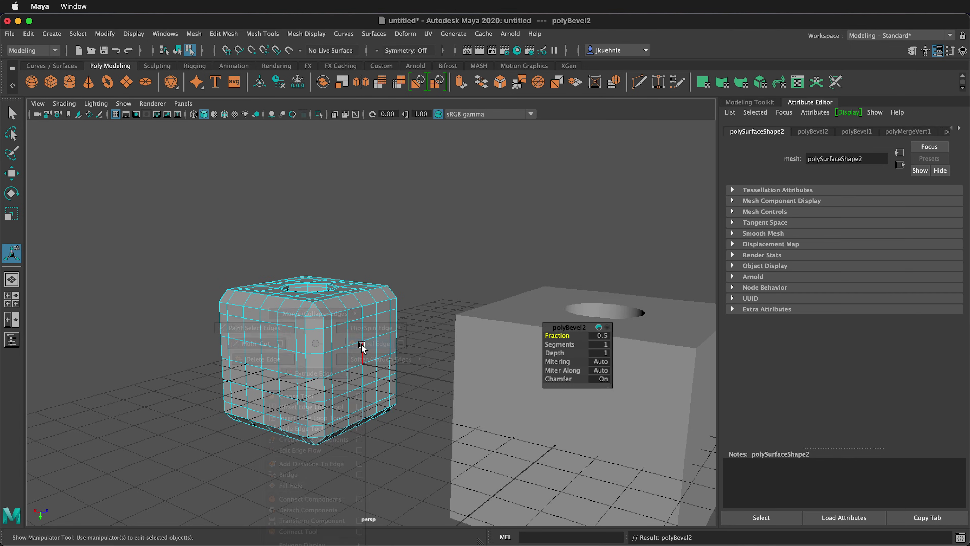
click(602, 380)
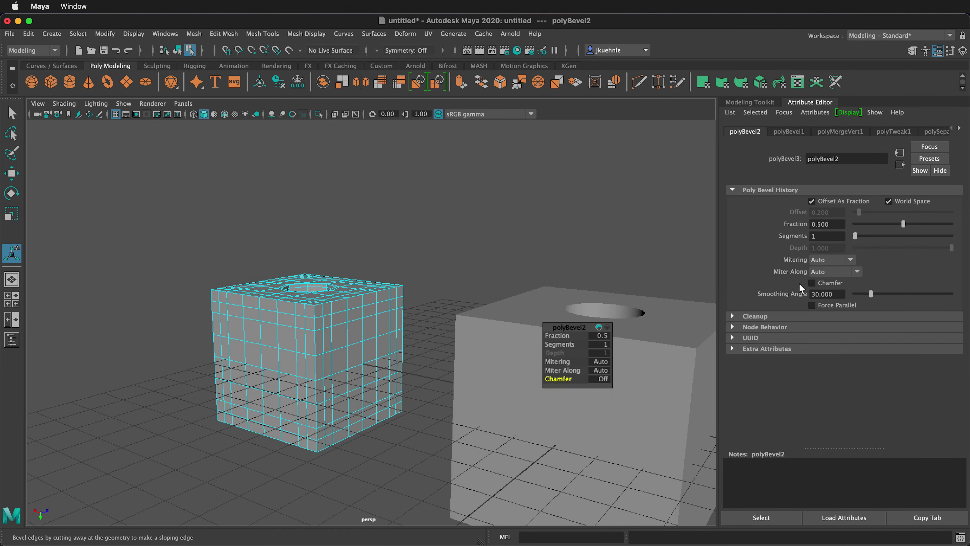
drag(906, 224, 879, 232)
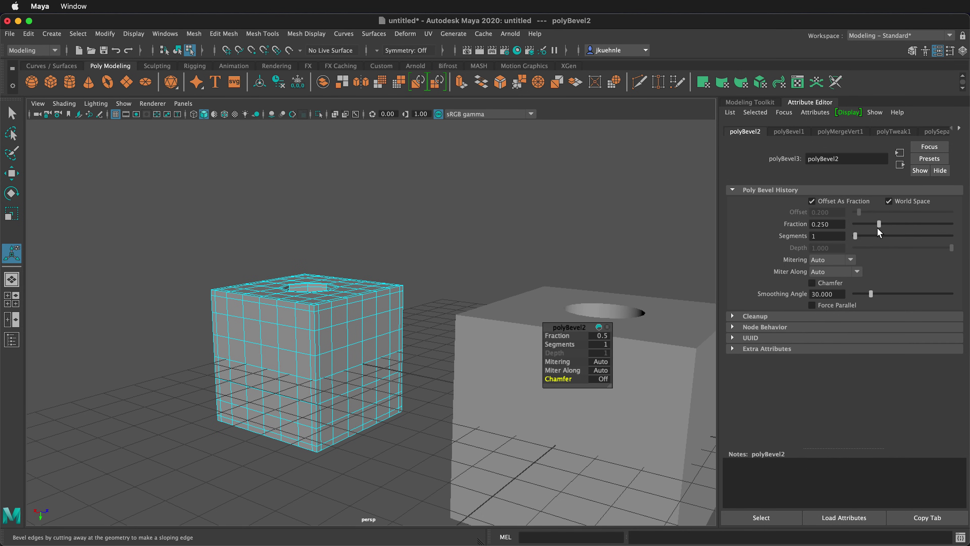
key(q)
click(443, 278)
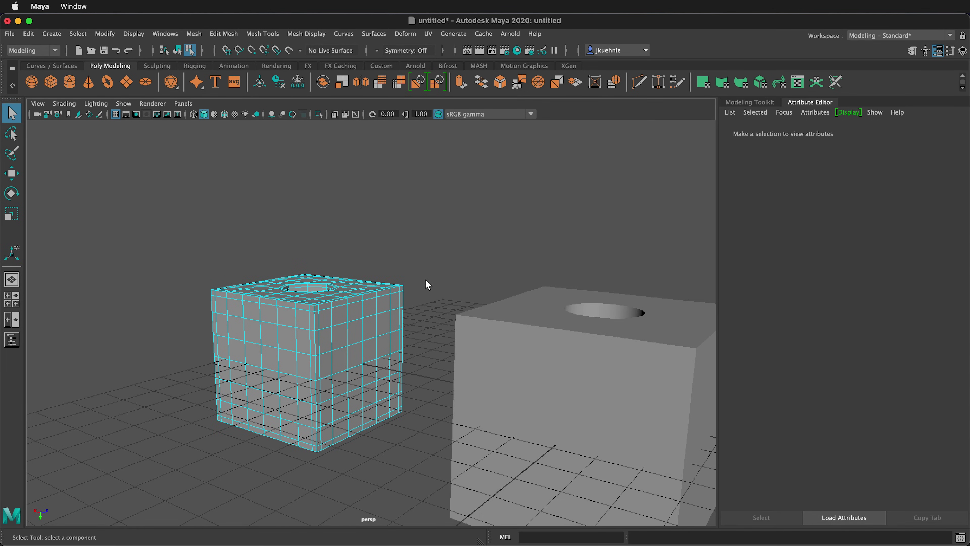
Show the bevelled cube in smooth preview and return to object selection mode with nothing selected
key(3)
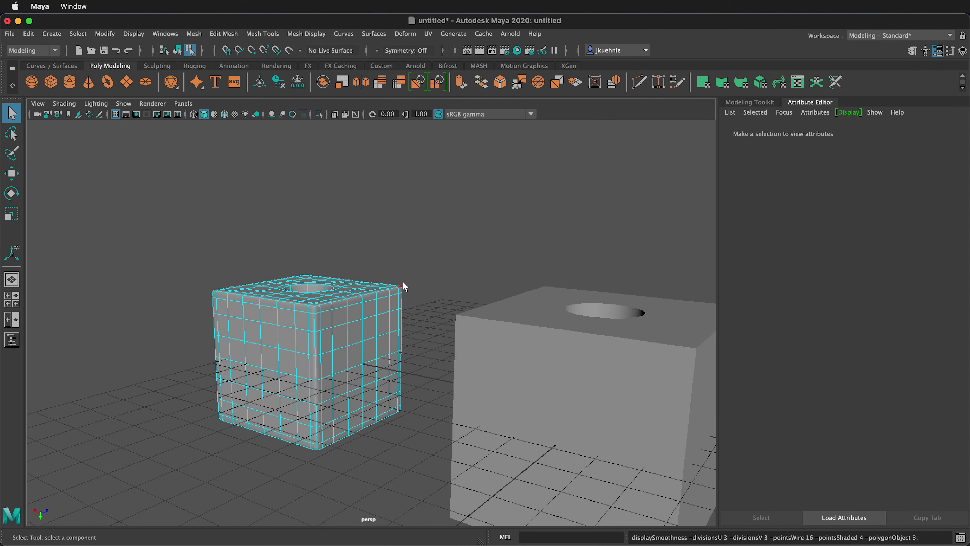
key(F8)
click(415, 330)
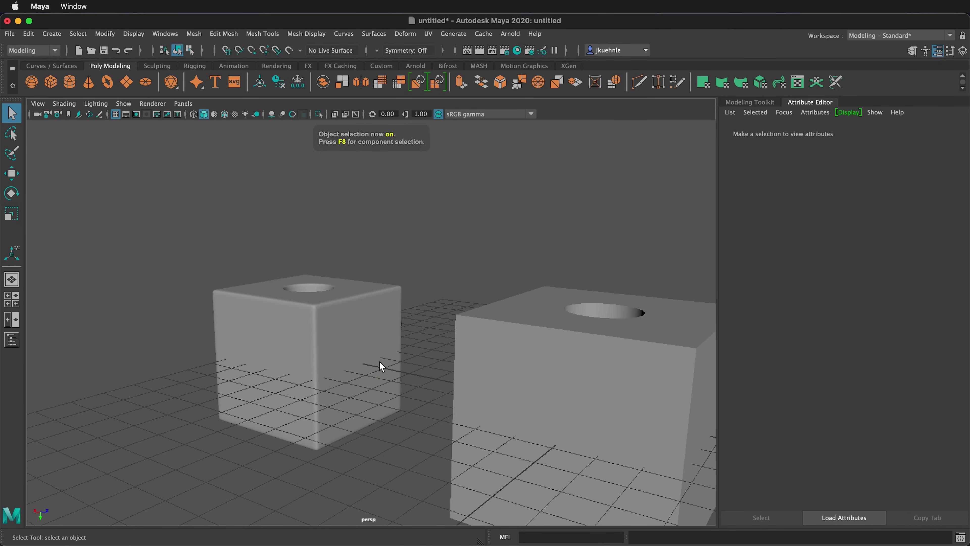
Preview the Boolean cube smoothed, compare it from above with the bevelled cube, and return it to unsmoothed display
click(535, 346)
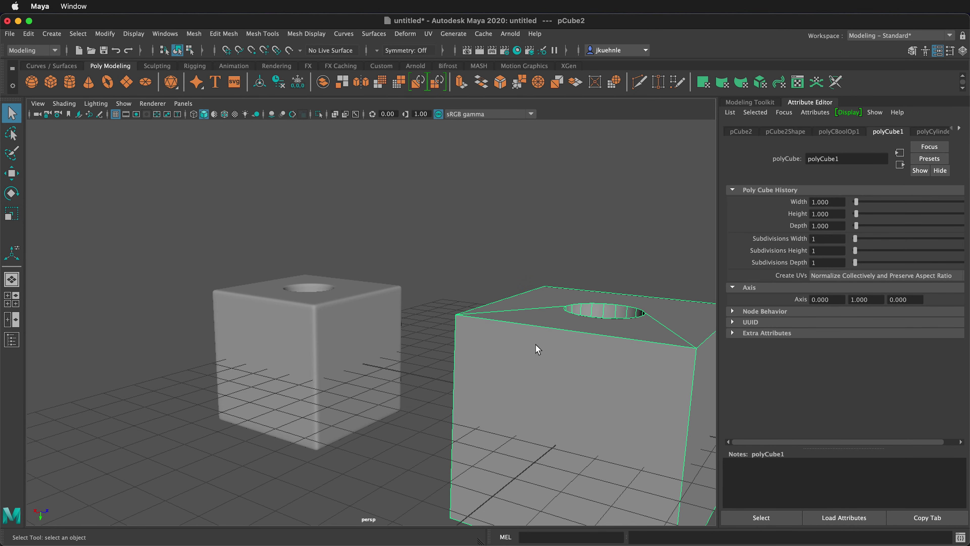
key(3)
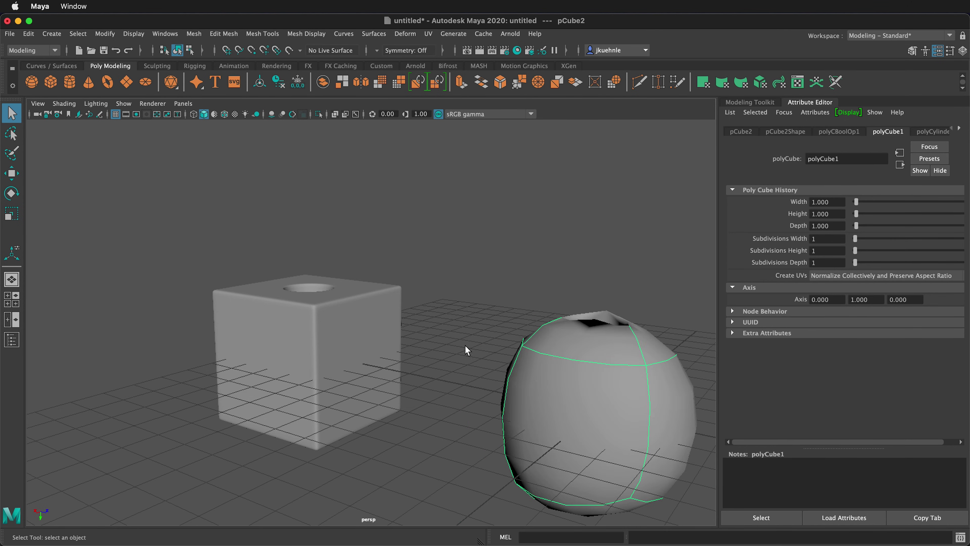
click(466, 346)
alt+drag(492, 255, 597, 418)
click(351, 382)
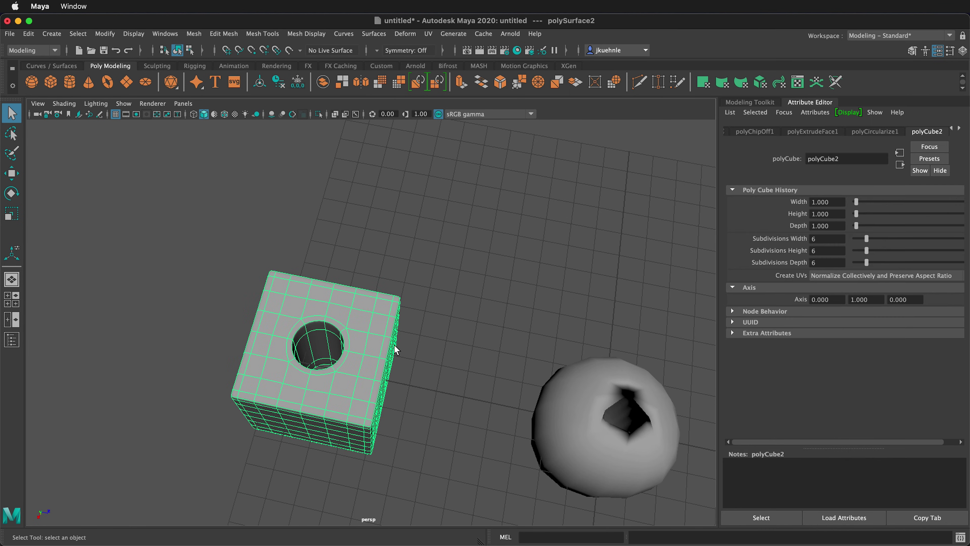
click(550, 414)
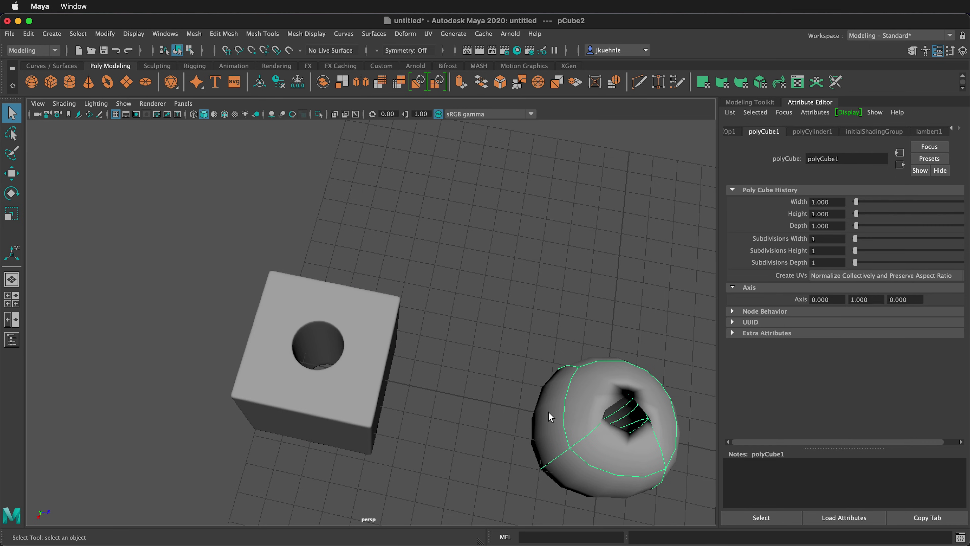
key(1)
Select the smoothed bevelled cube and inspect its hole rim and outer edges from several angles
click(349, 387)
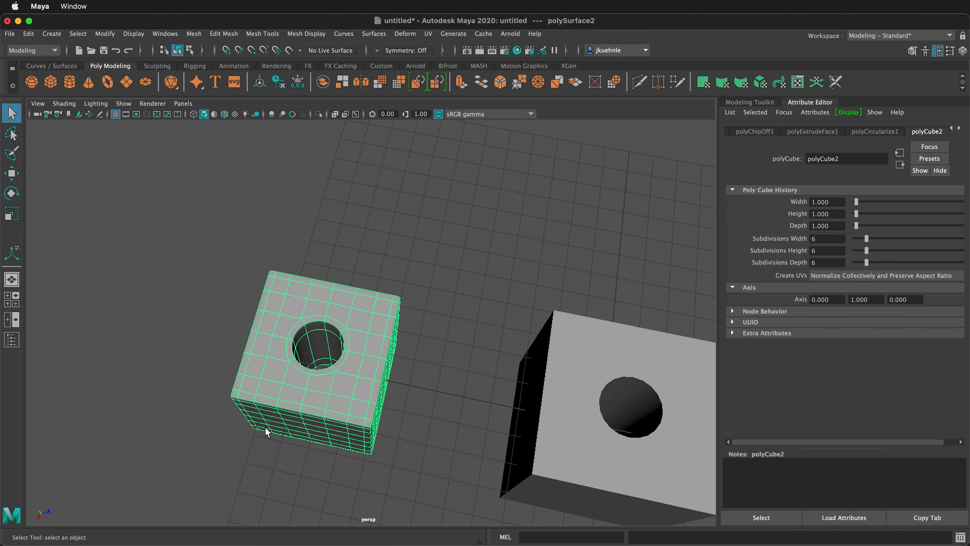
alt+drag(266, 427, 351, 389)
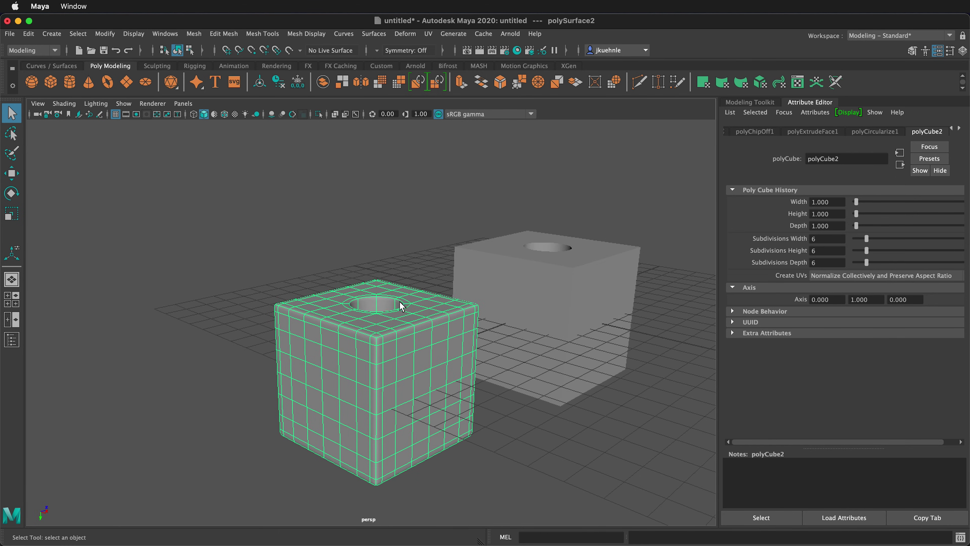
scroll(400, 306, up, 2)
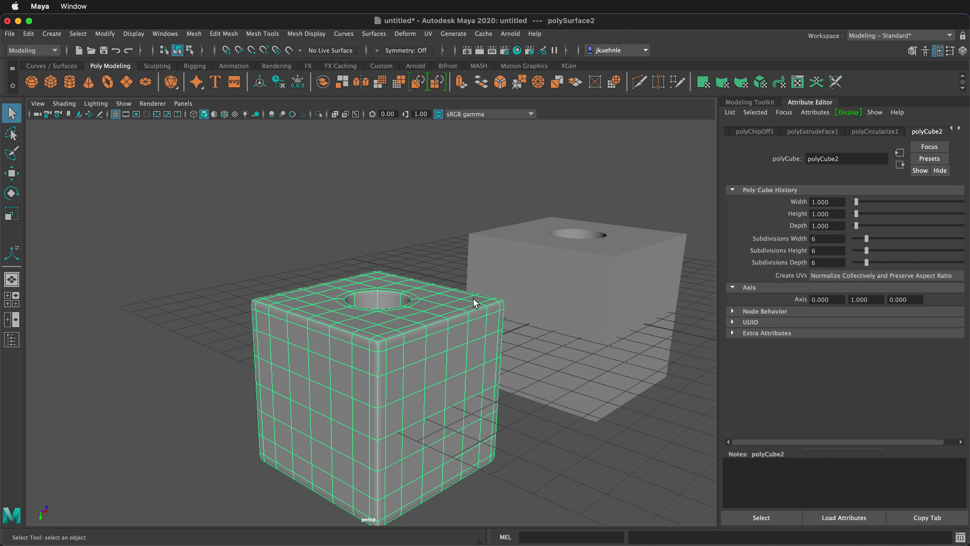
alt+drag(474, 303, 628, 316)
scroll(468, 266, up, 4)
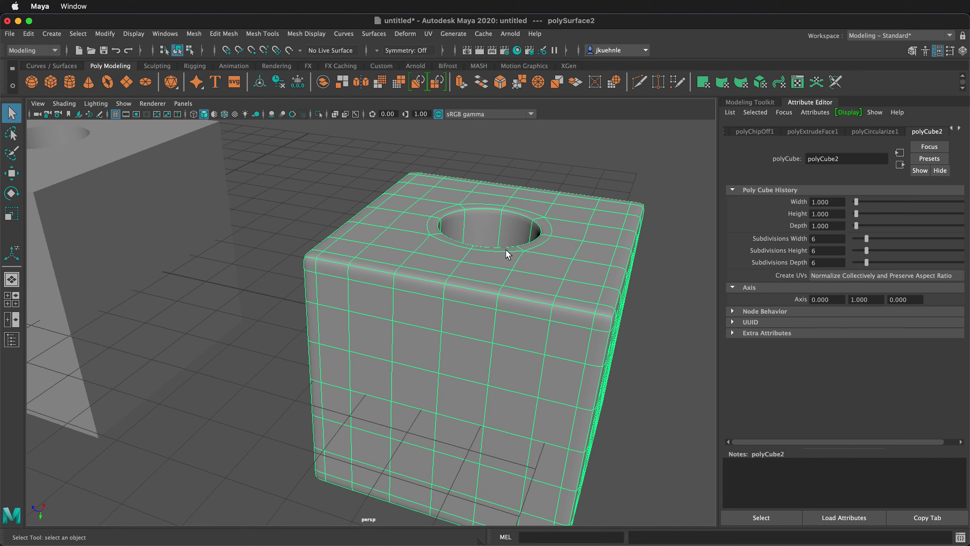
scroll(497, 301, down, 3)
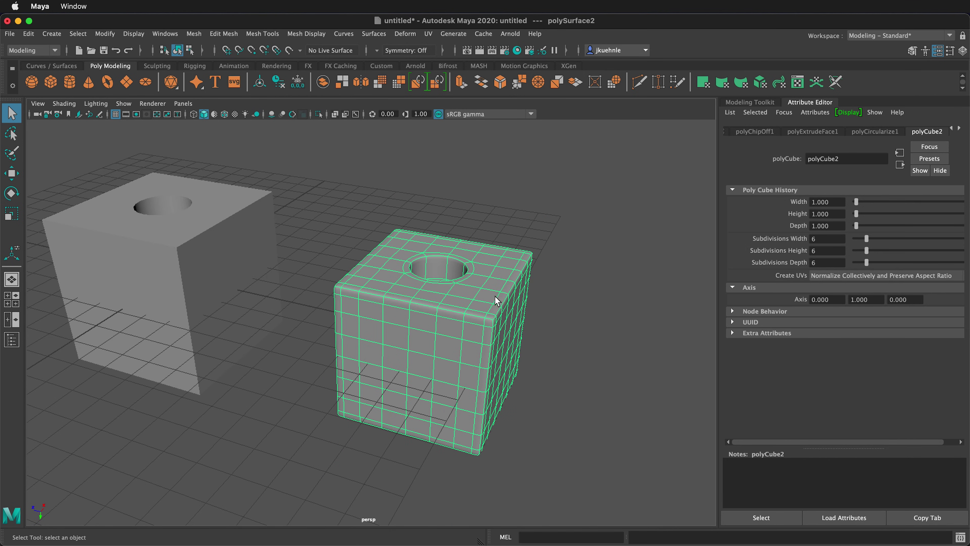